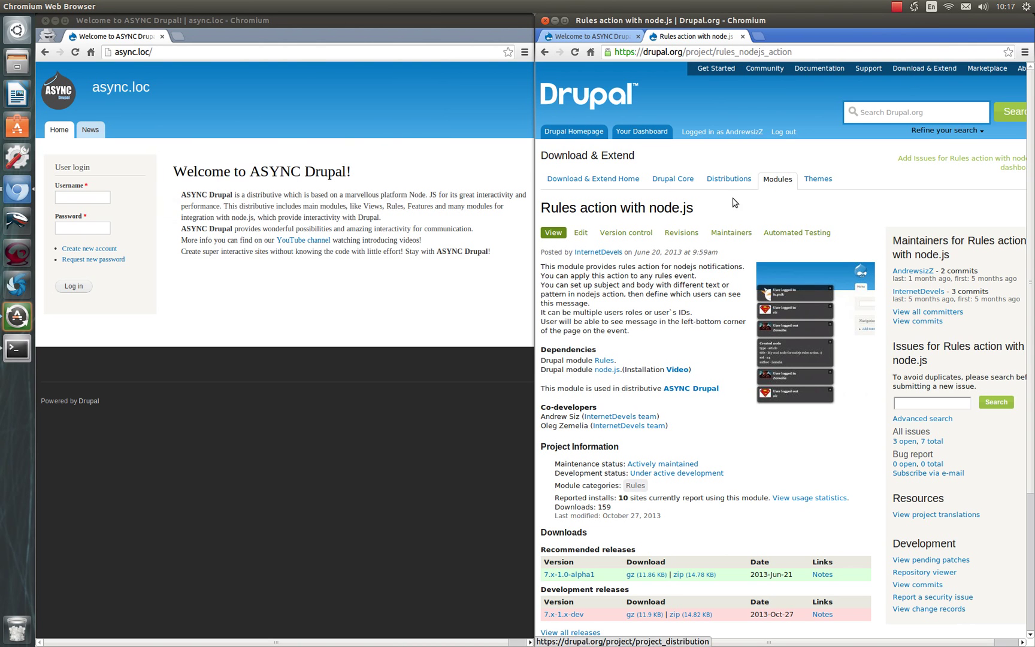
Step: Highlight headings on the Rules action with node.js project page, then switch to the 'Welcome to ASYNC Drupal' page
left_click_drag(714, 210, 541, 208)
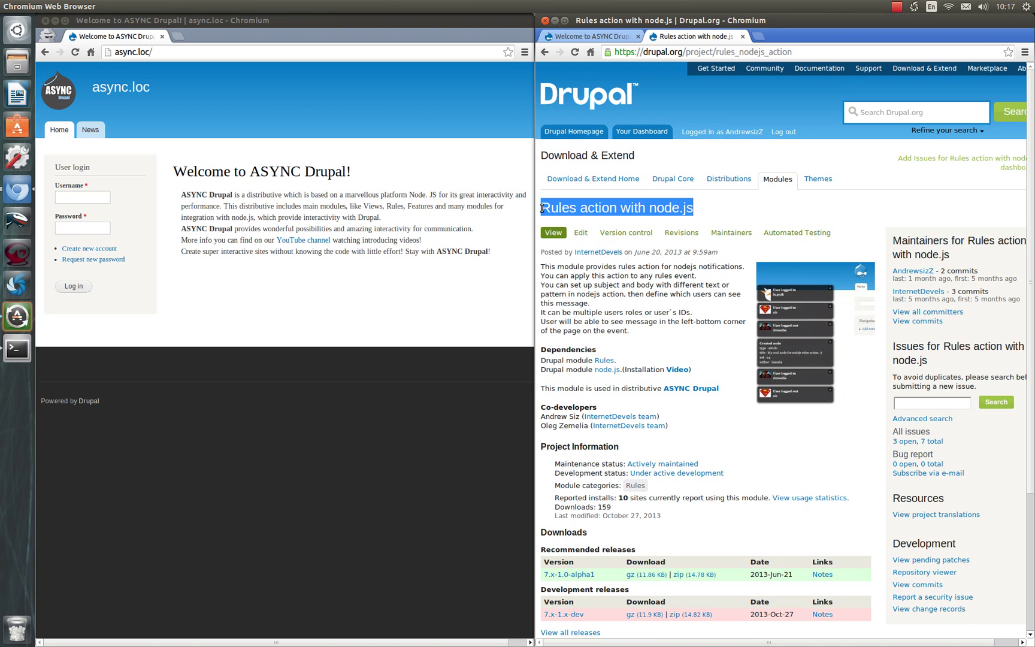
left_click(782, 435)
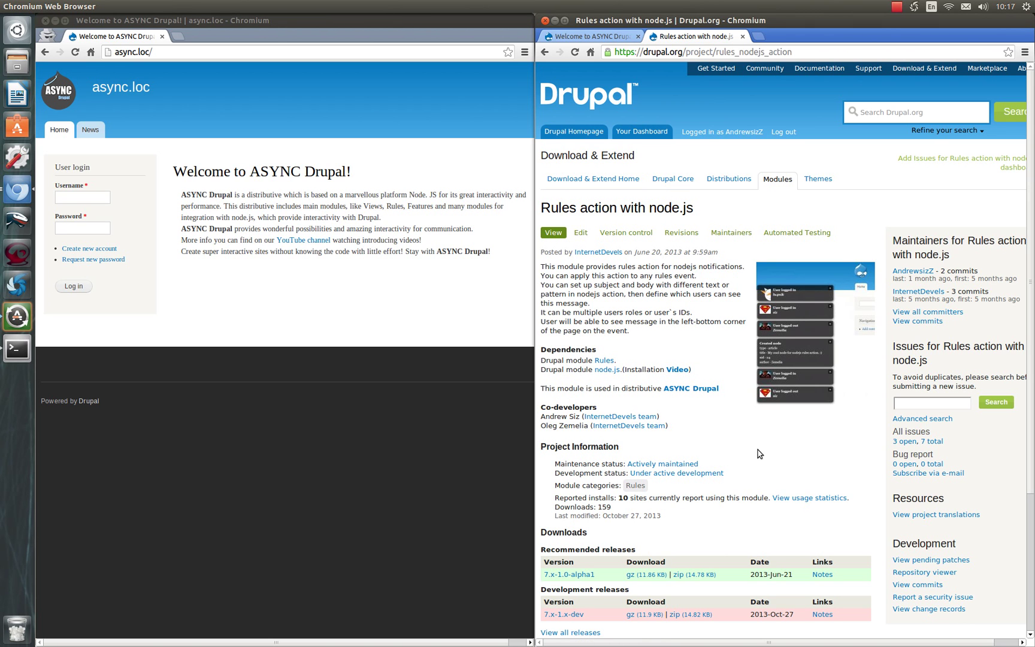
left_click_drag(725, 392, 662, 390)
left_click(704, 412)
left_click(581, 37)
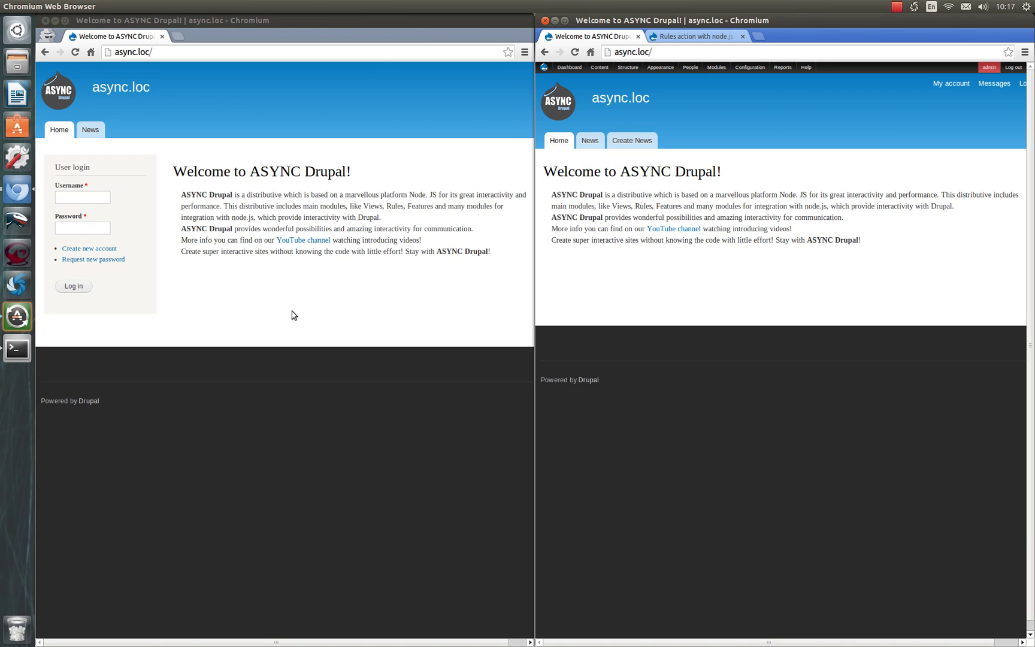
Step: Log in on the left window as a regular user with the account's username and password, then dismiss the login notice
left_click(68, 196)
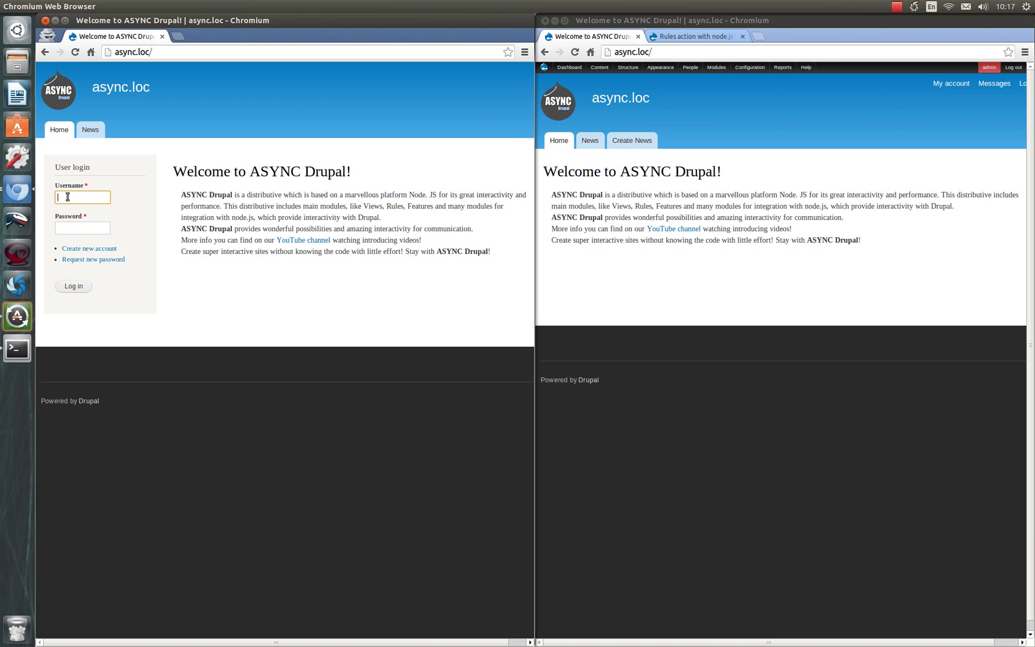
type("use")
key("Tab")
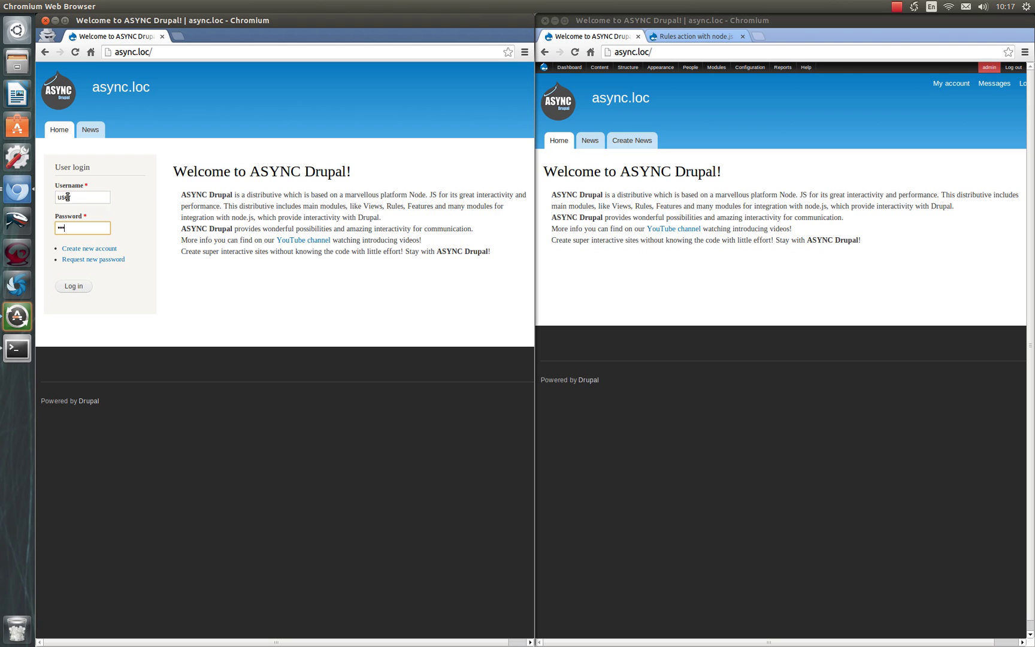
left_click(82, 287)
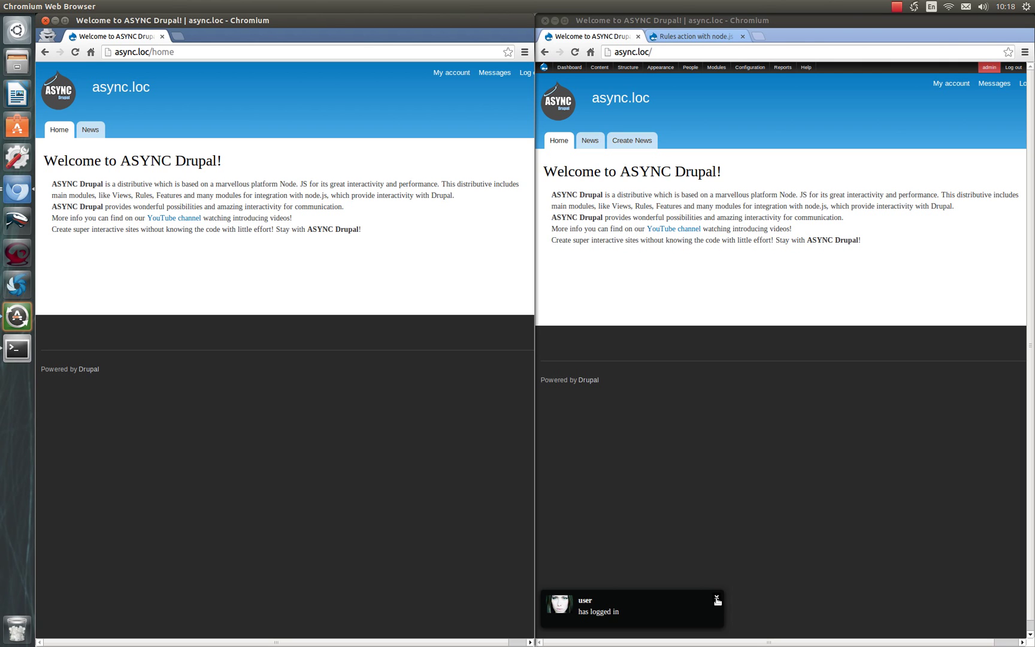
left_click(717, 599)
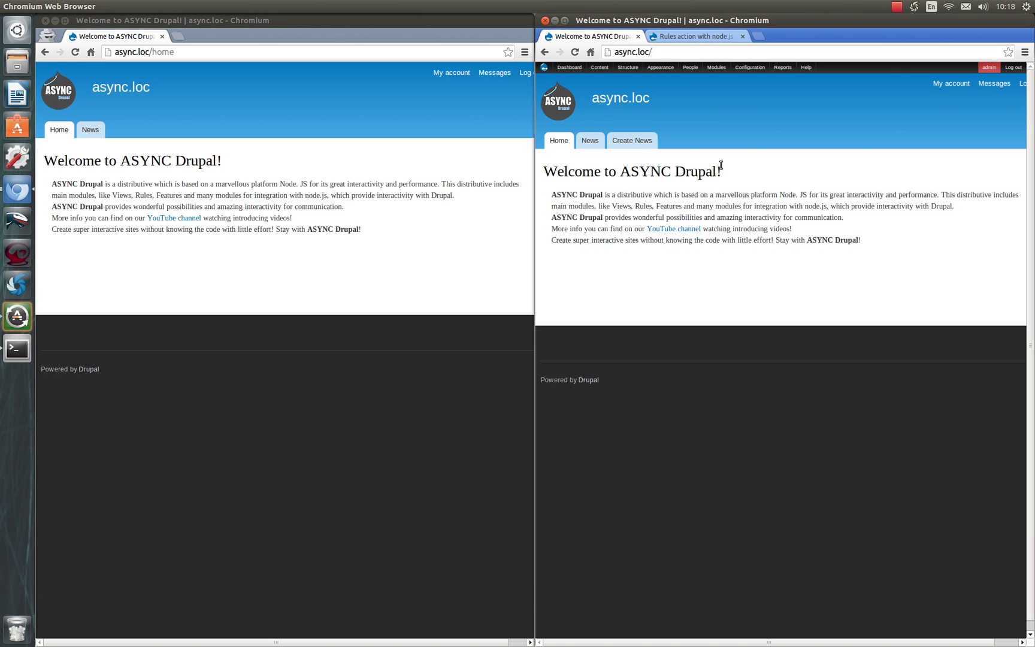
Step: Tick Rules UI on the Modules page and save the module configuration
left_click(718, 67)
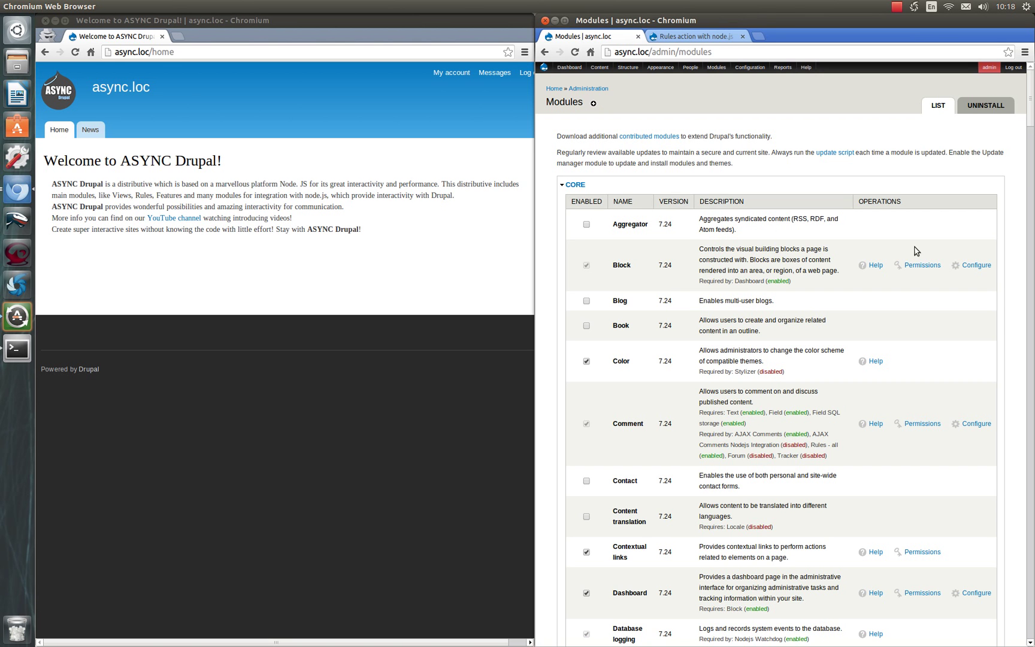
scroll(719, 291, "down", 15)
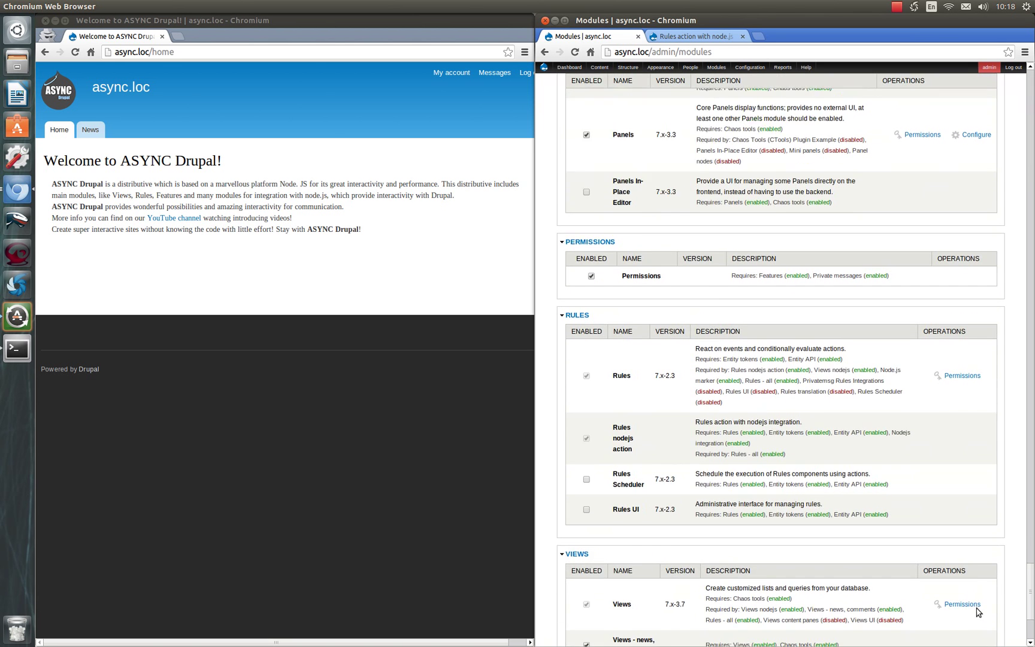
scroll(718, 291, "down", 3)
left_click(586, 332)
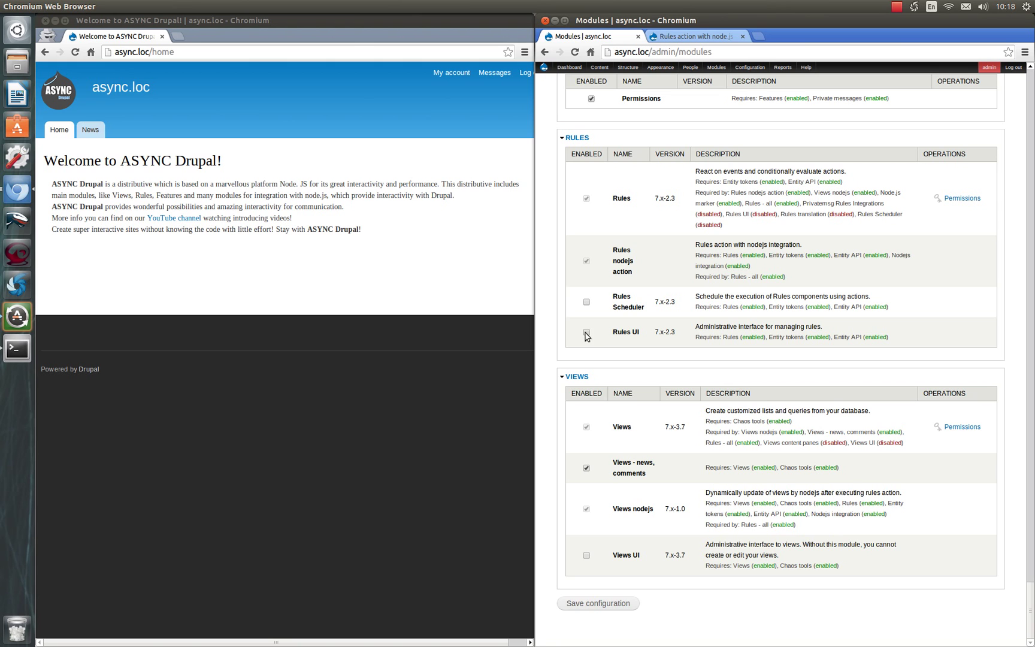
left_click(591, 604)
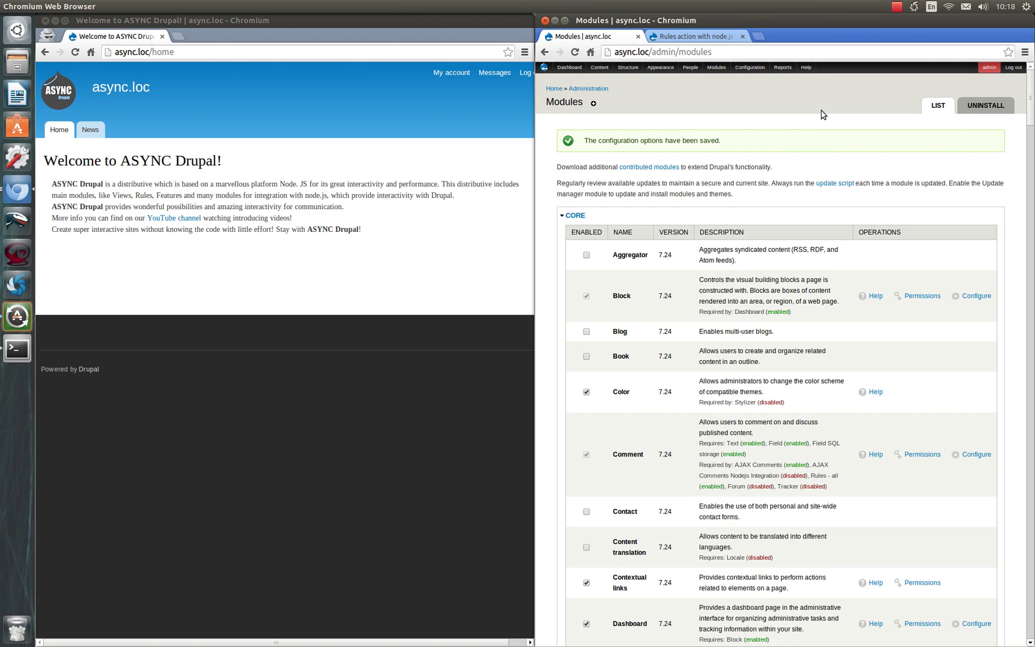
Step: Go to Configuration > Workflow > Rules to list the reaction rules
mouse_move(749, 67)
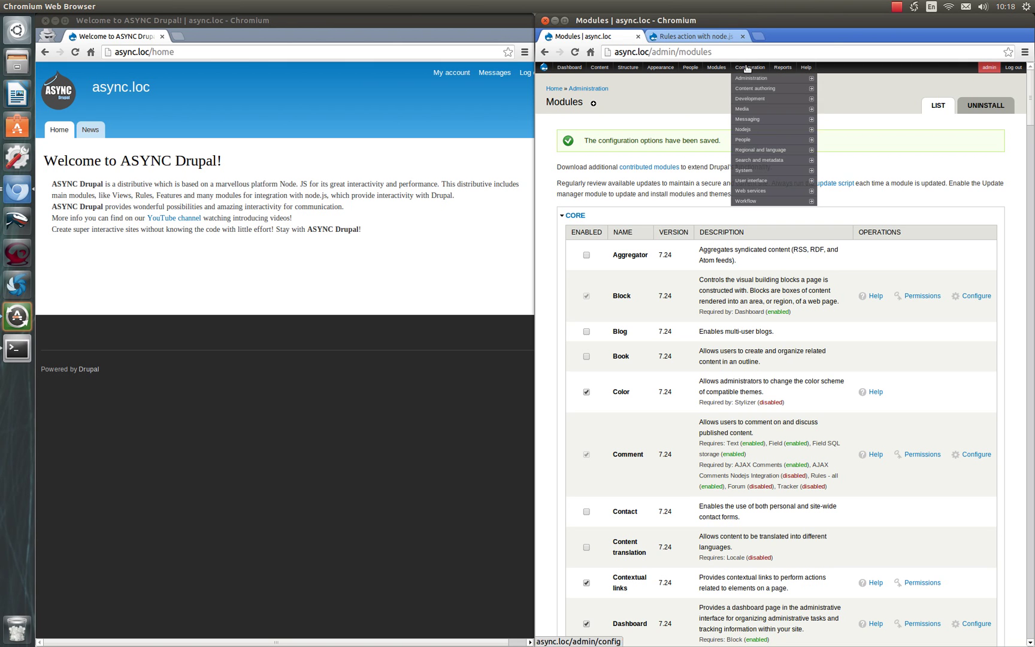
left_click(845, 201)
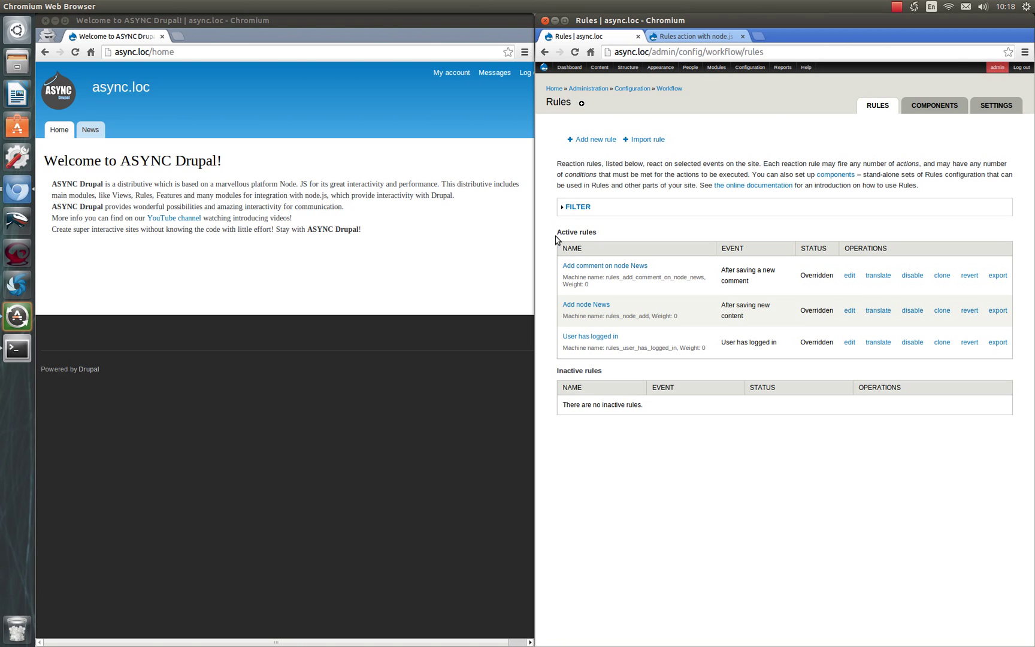
Step: Add a rule named 'After adding node article' reacting on 'After saving new content' and save it
left_click(597, 141)
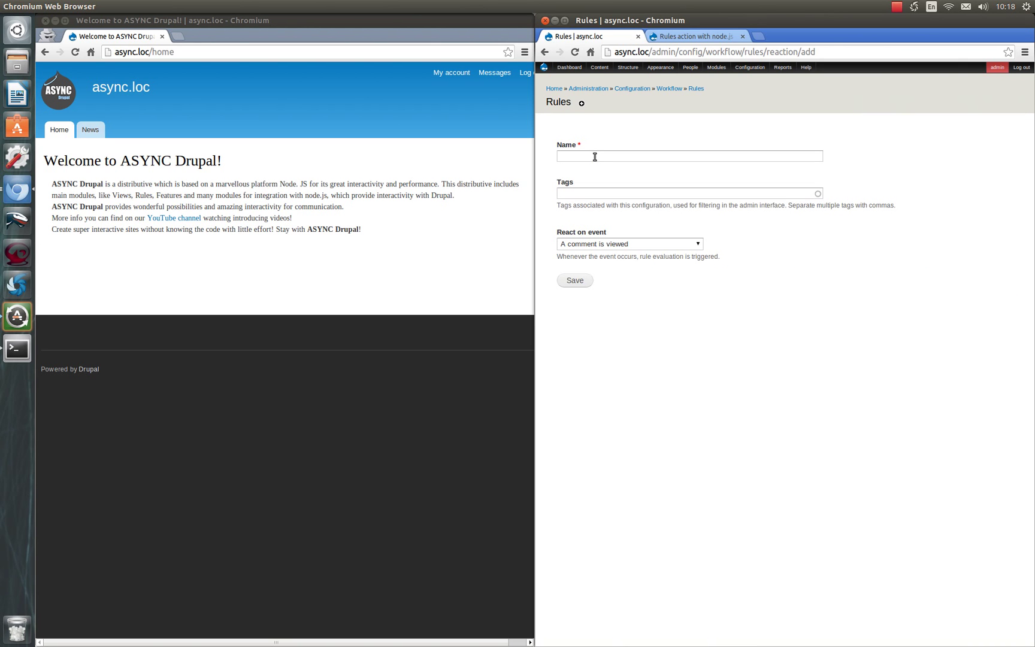
left_click(595, 157)
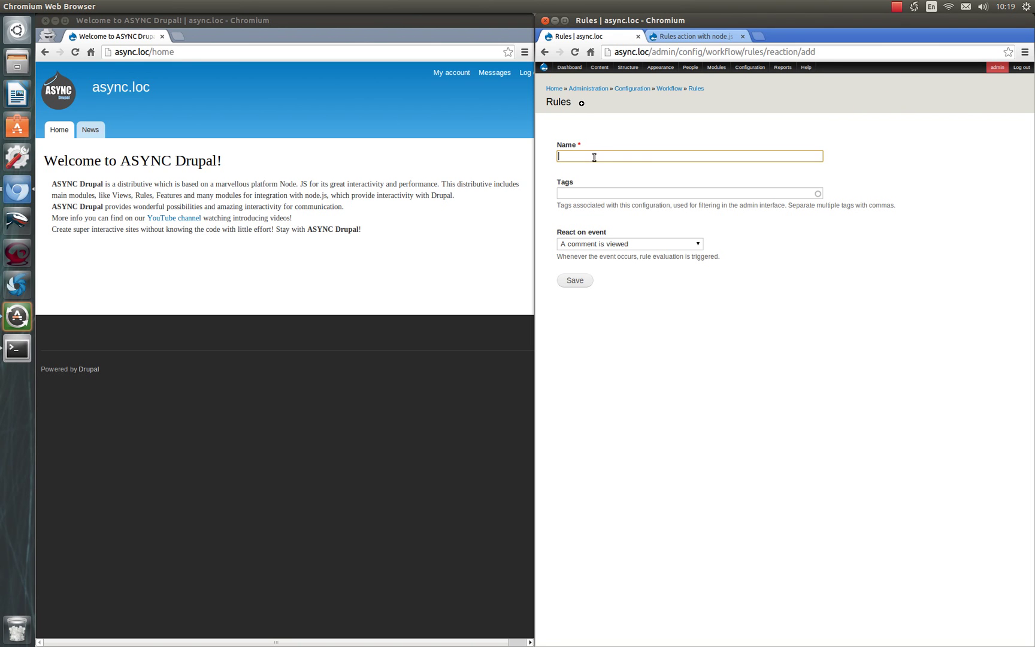
type("A")
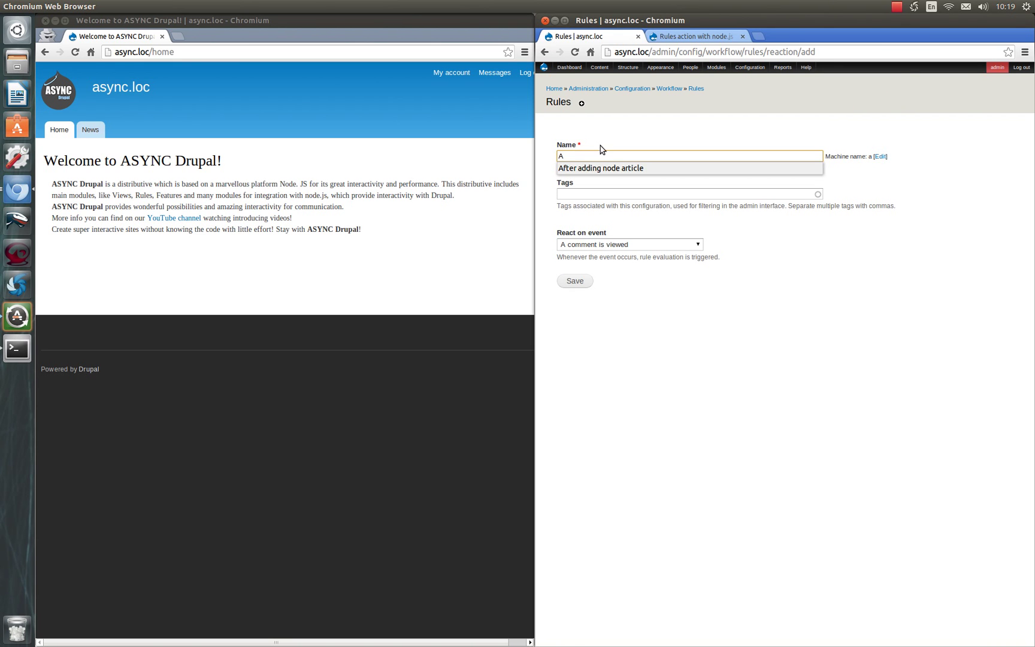
left_click(602, 168)
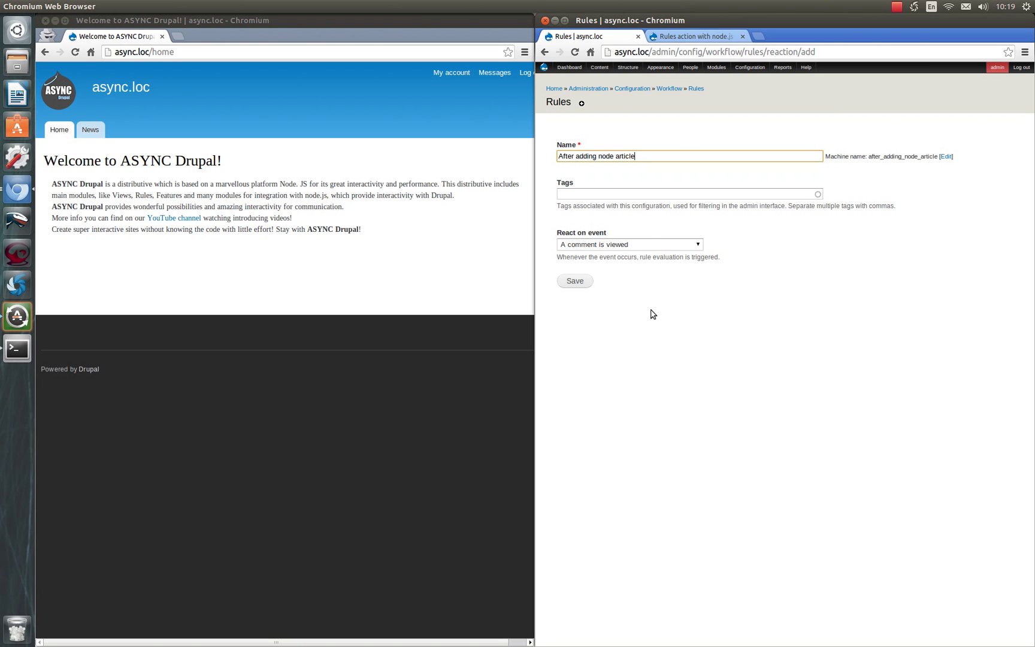
left_click(648, 246)
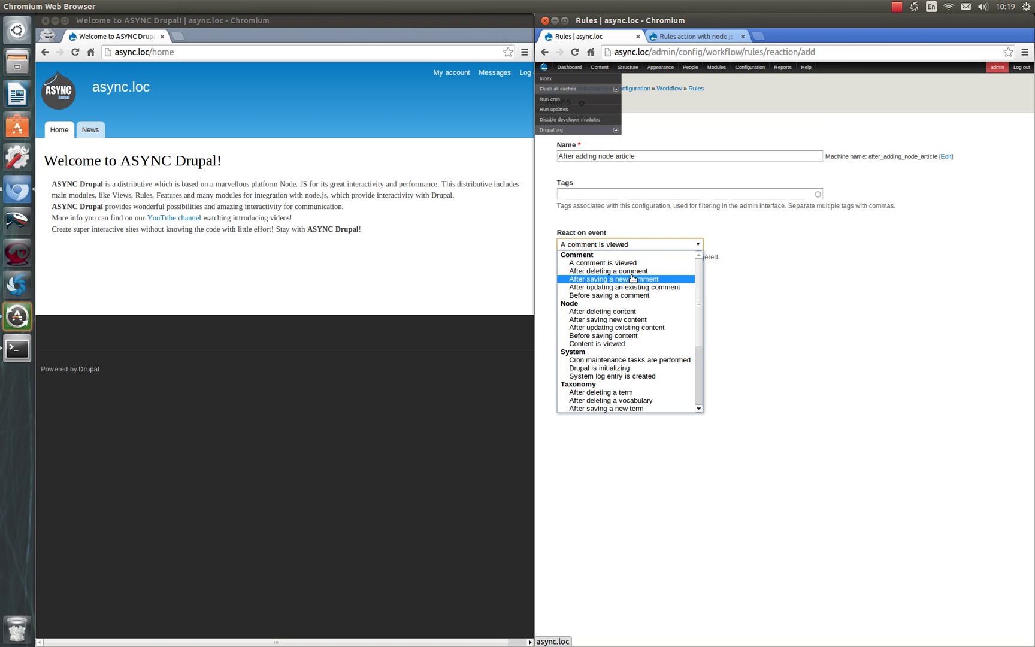
left_click(636, 319)
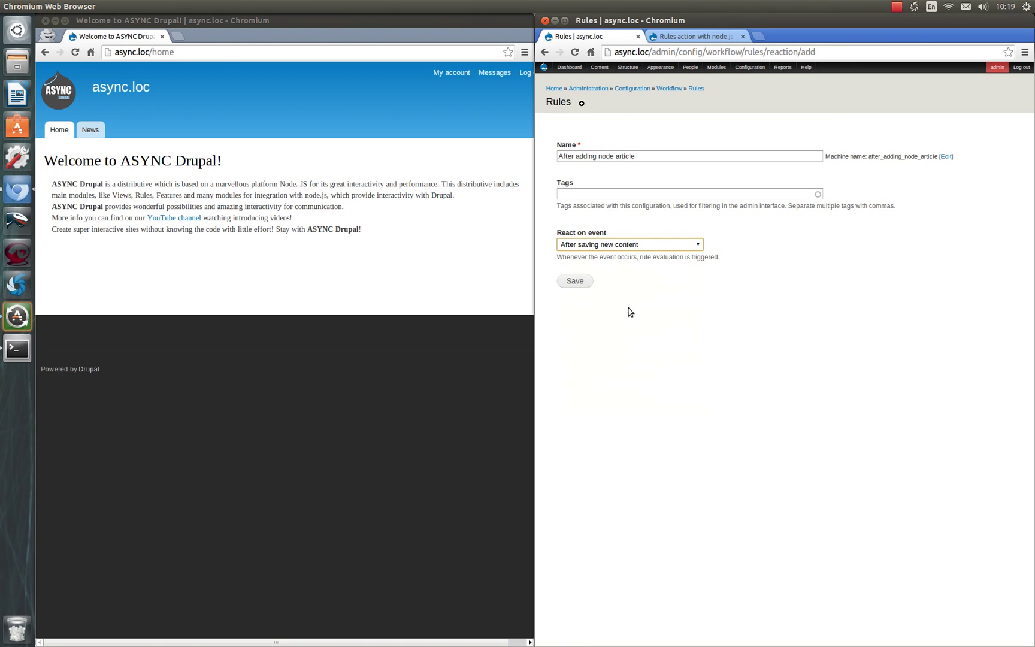
left_click(571, 282)
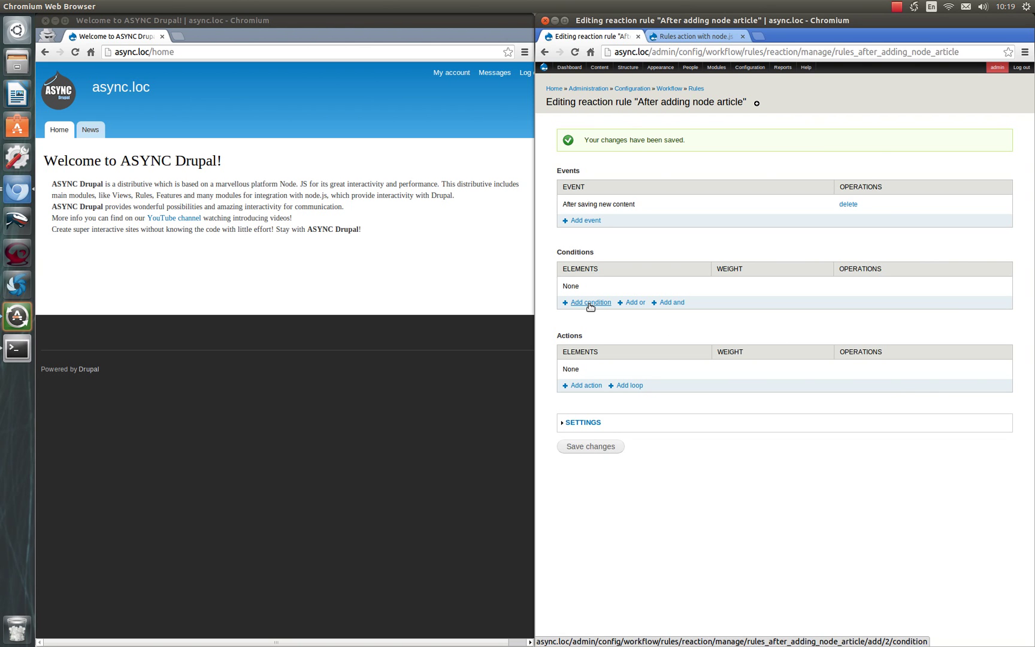
Step: Add a 'Content is of type' condition with value Article and save it
left_click(590, 304)
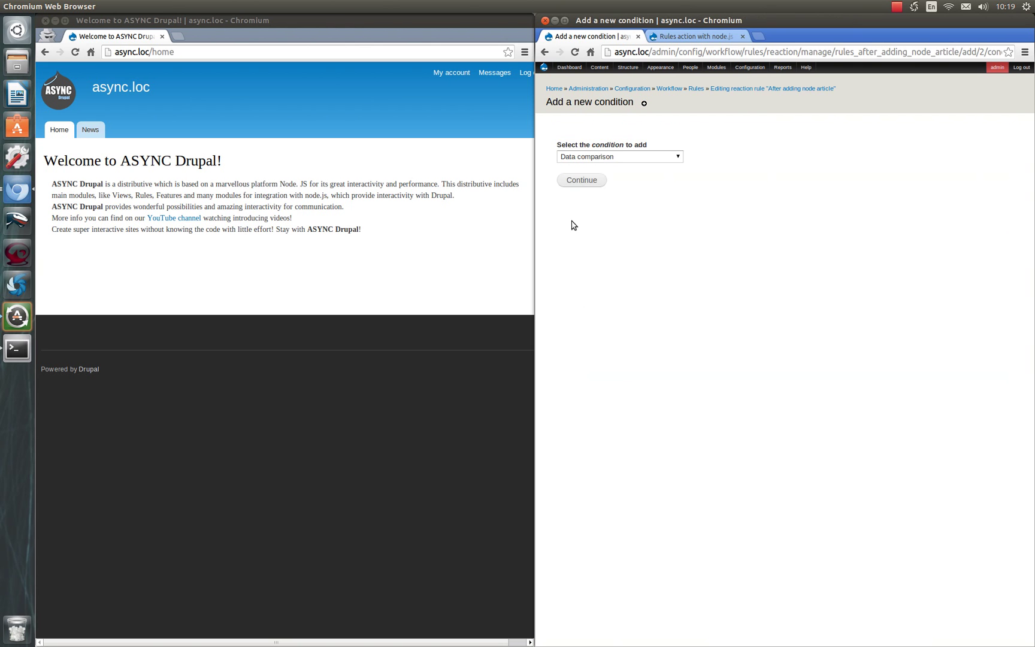
left_click(619, 157)
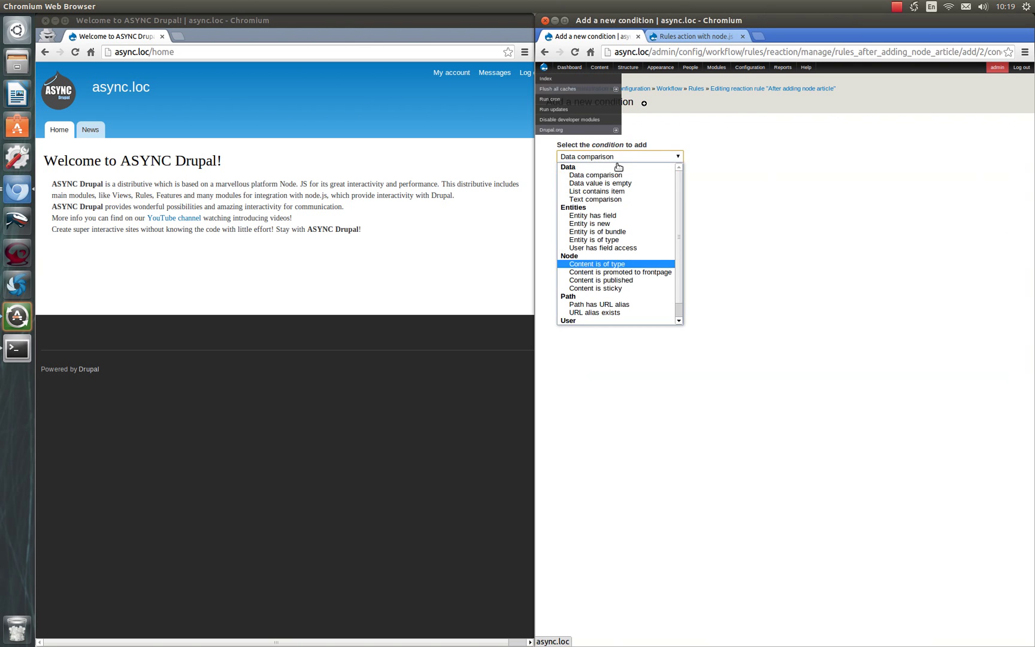
left_click(611, 263)
left_click(580, 340)
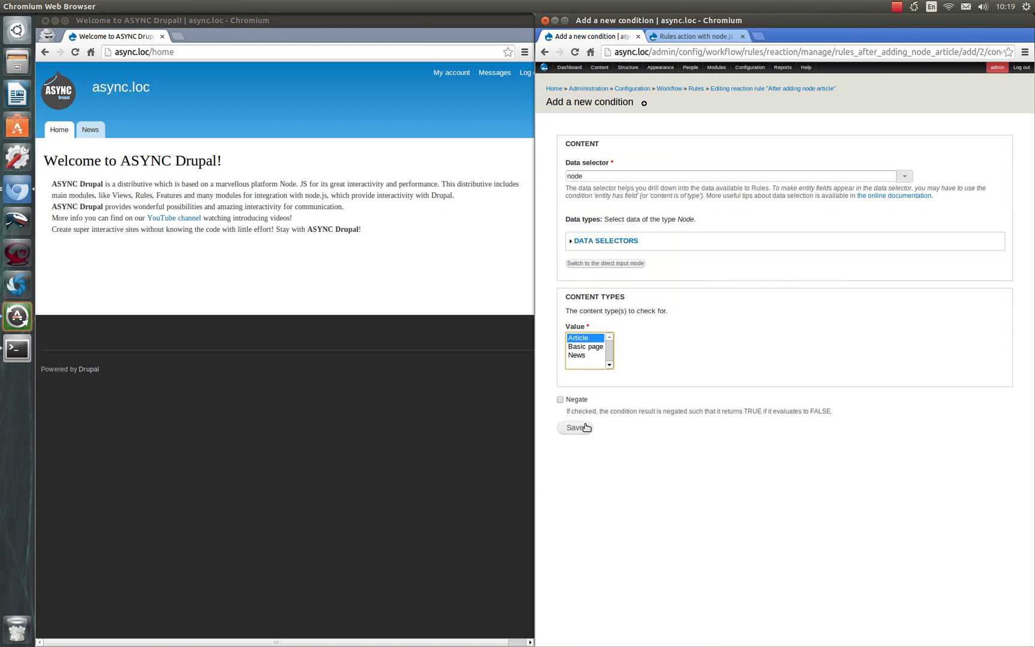
left_click(584, 428)
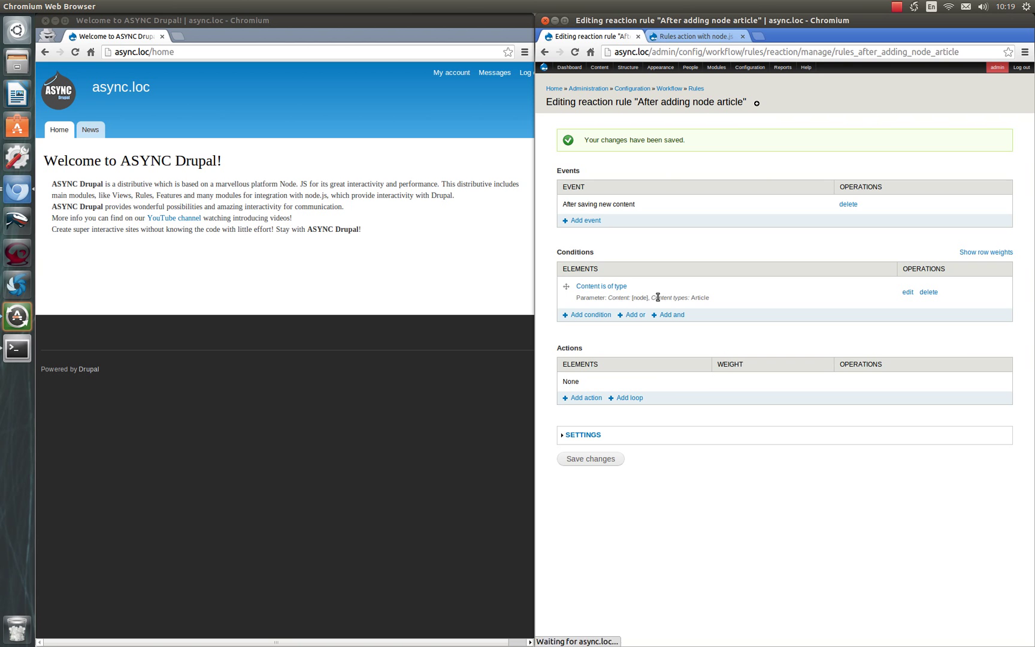
Step: Add the 'Action node.js' action from the Node.js group to the rule
left_click(592, 398)
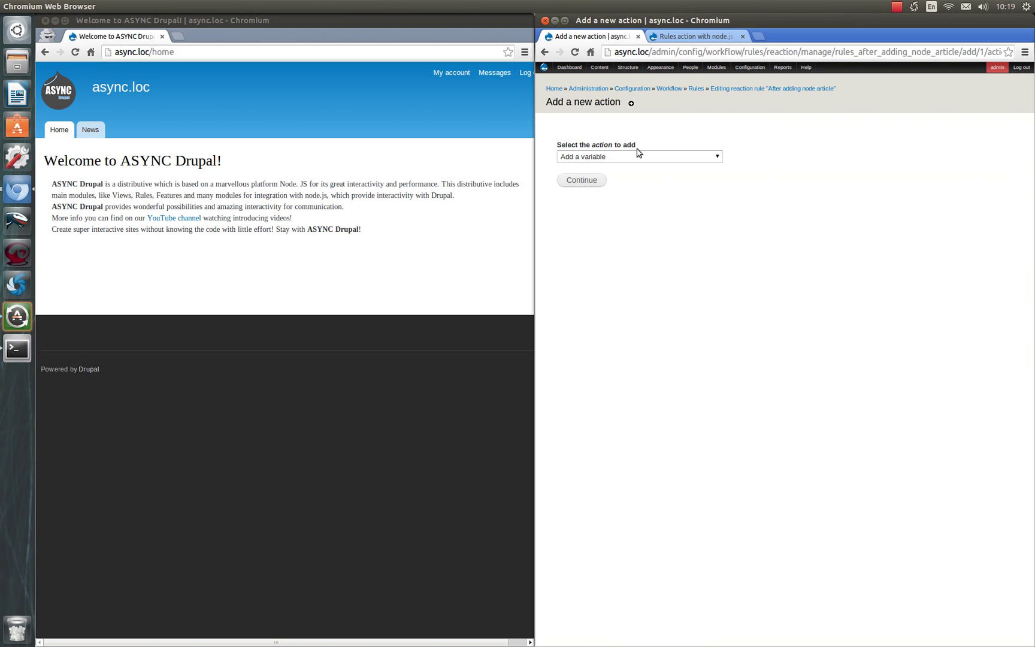
left_click(638, 157)
scroll(632, 233, "down", 4)
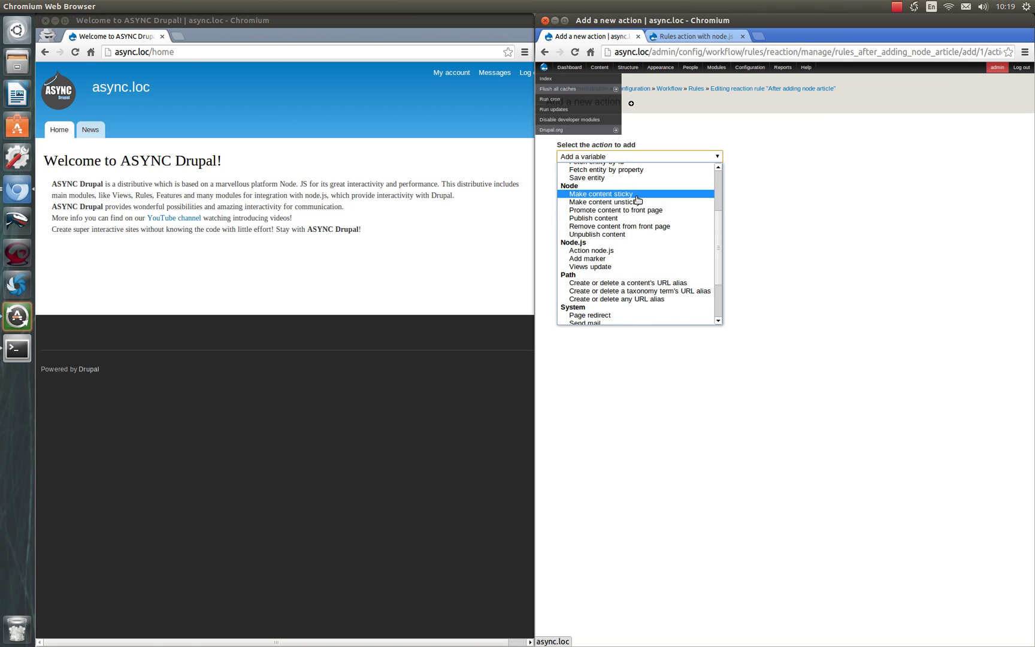
left_click(608, 251)
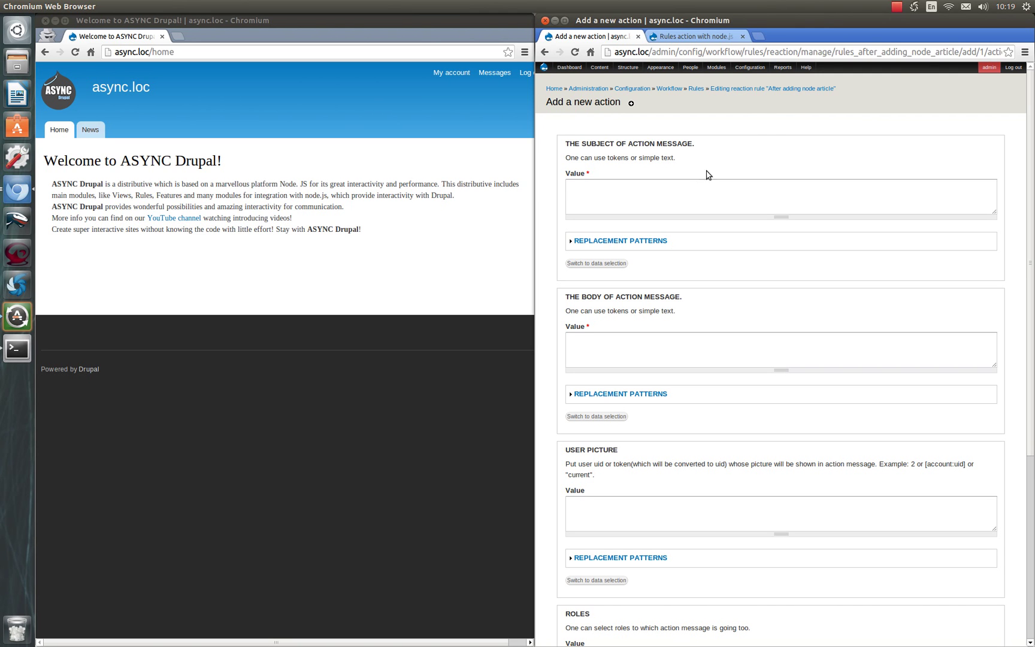
mouse_move(728, 172)
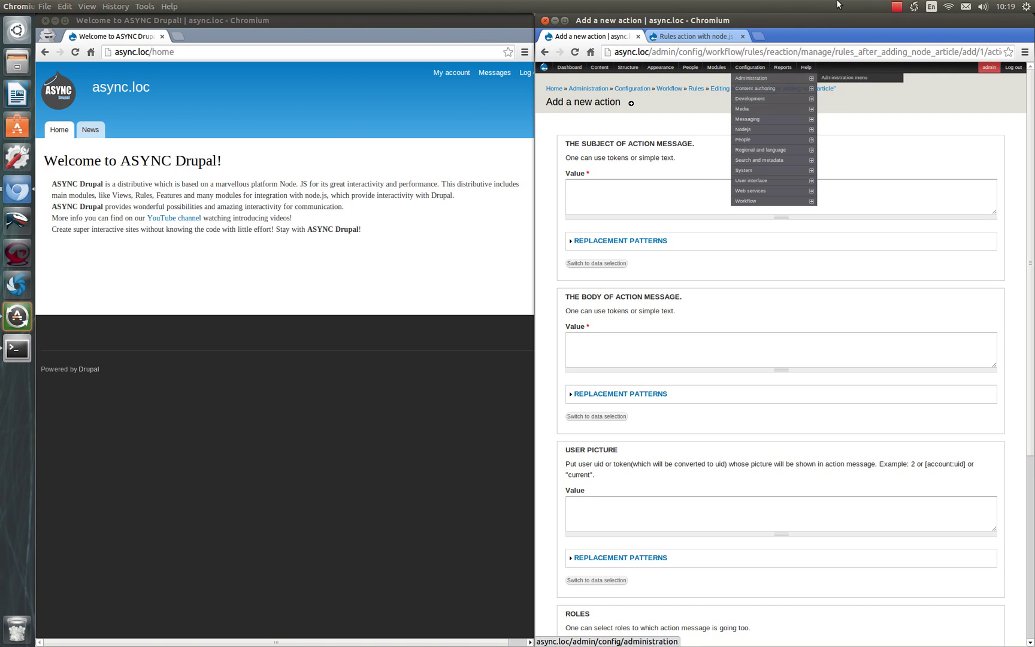
Step: Enter 'New article was added' as the message subject value
left_click(681, 187)
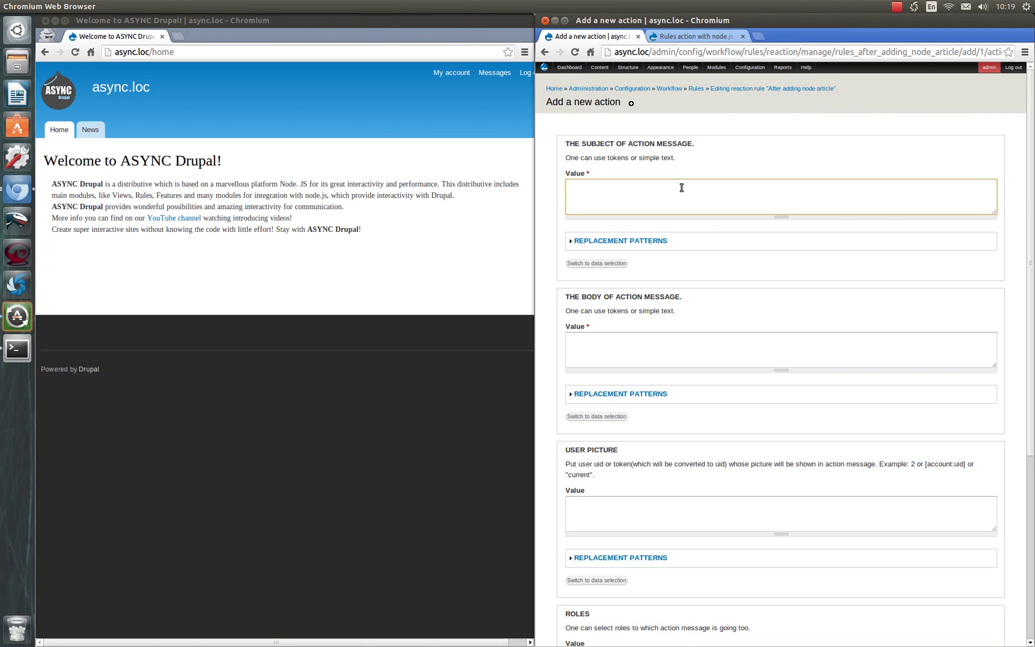
type("New")
type("article was added")
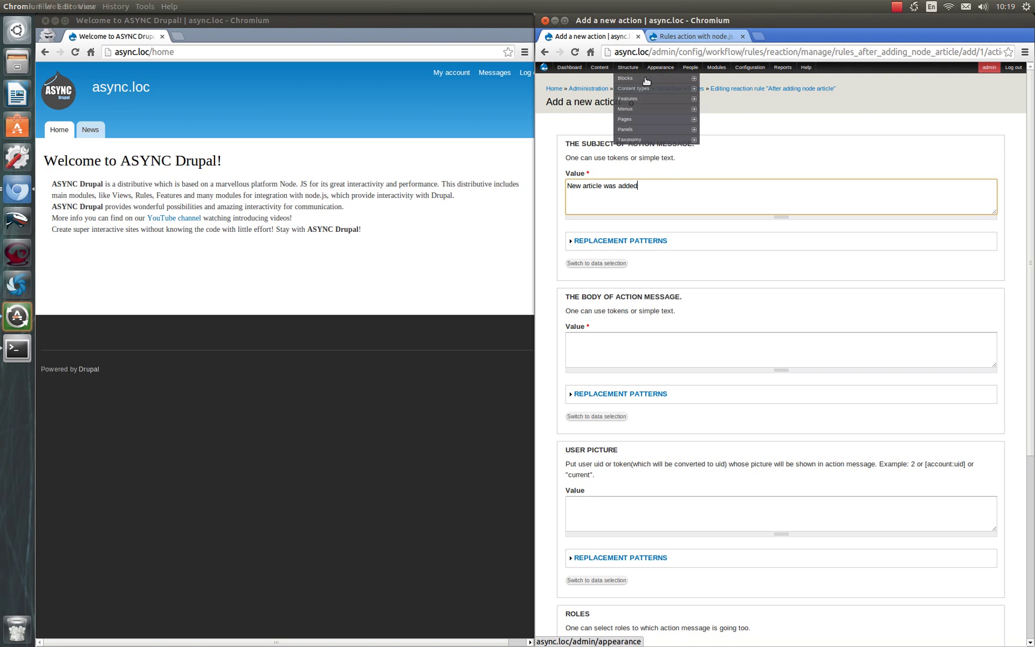
Step: Copy the [node:title] token from Replacement Patterns and paste it into the Body value
left_click(611, 349)
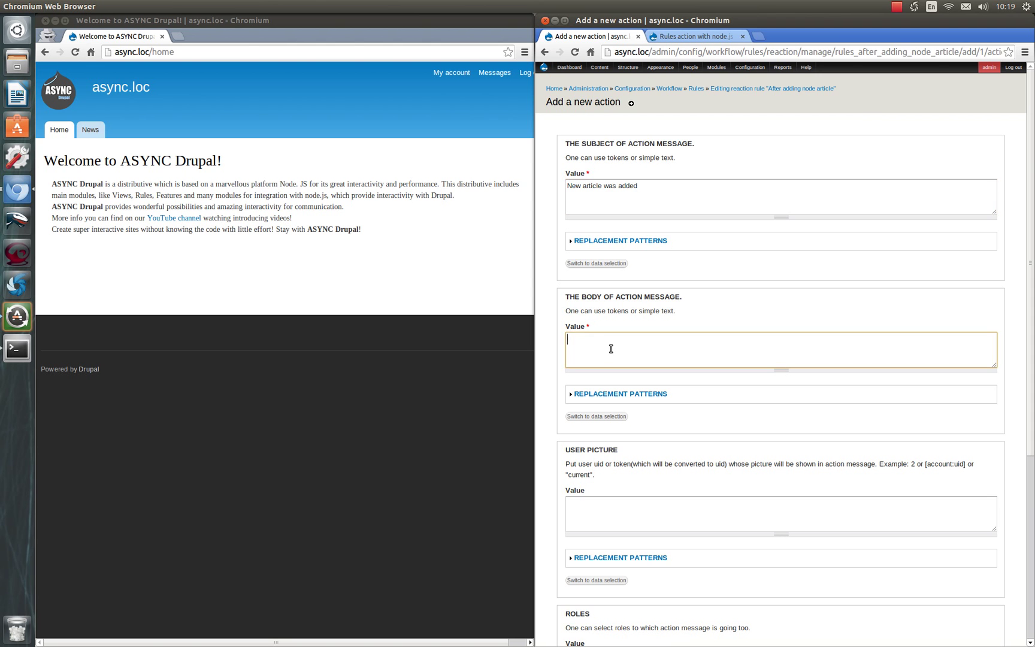
scroll(615, 348, "down", 4)
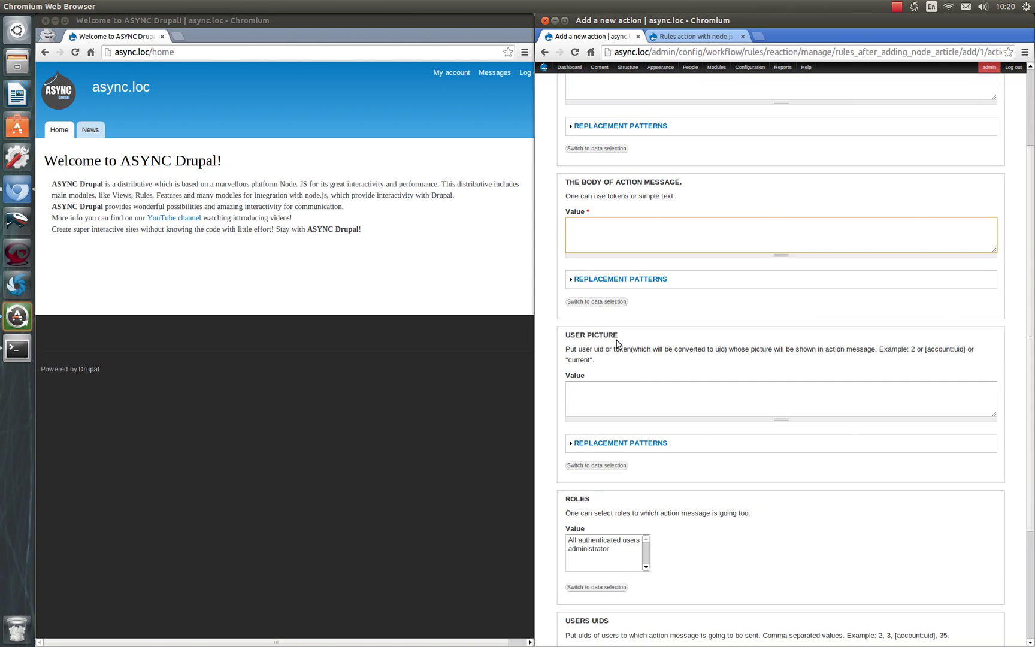
left_click(656, 279)
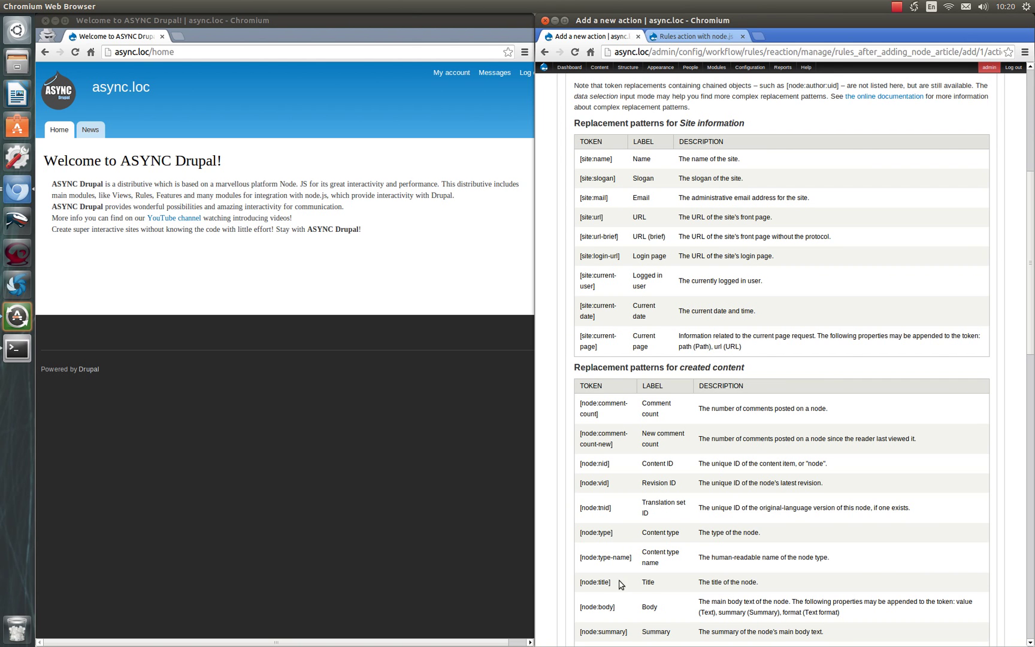
left_click_drag(613, 583, 580, 586)
key("ctrl+c")
scroll(779, 384, "up", 5)
left_click(594, 288)
key("ctrl+v")
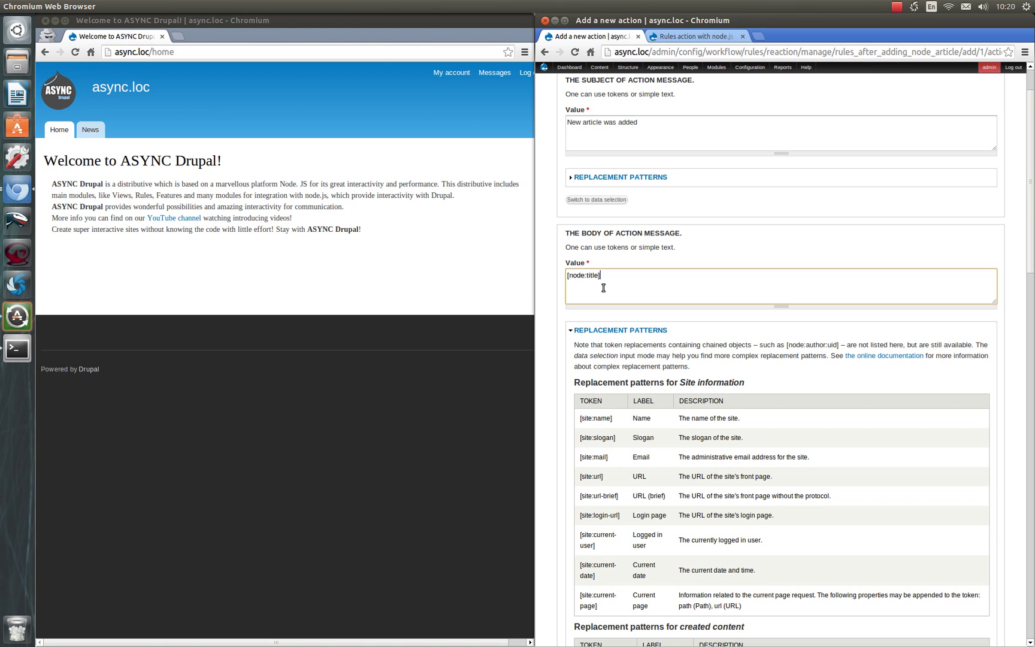
Step: Paste the [node:author:uid] token from the User Picture replacement patterns into the User Picture value
left_click(599, 331)
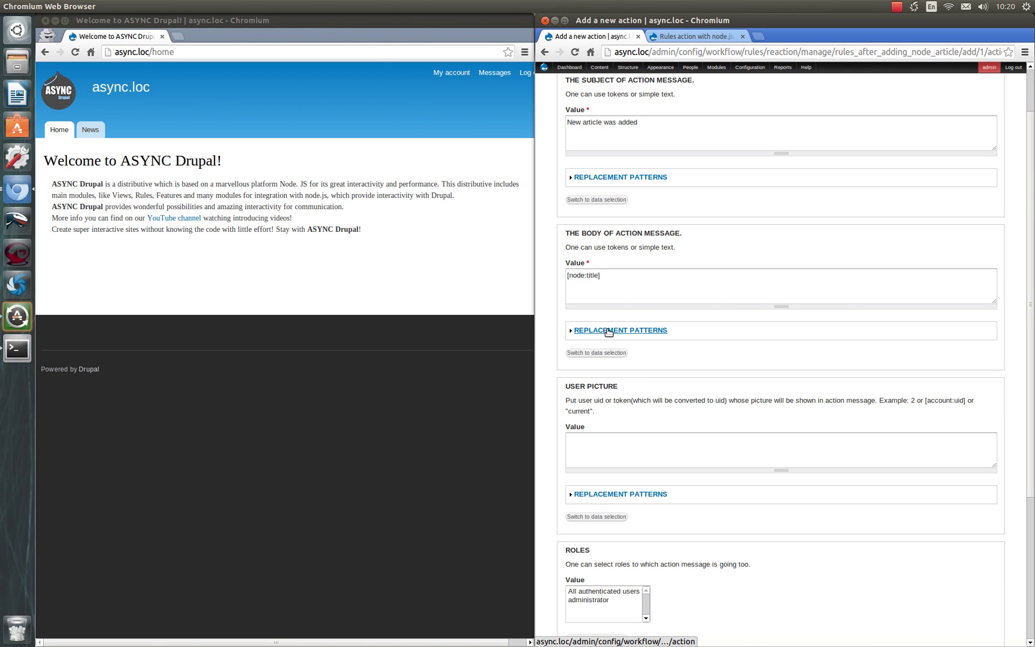
scroll(621, 350, "down", 4)
scroll(621, 350, "down", 2)
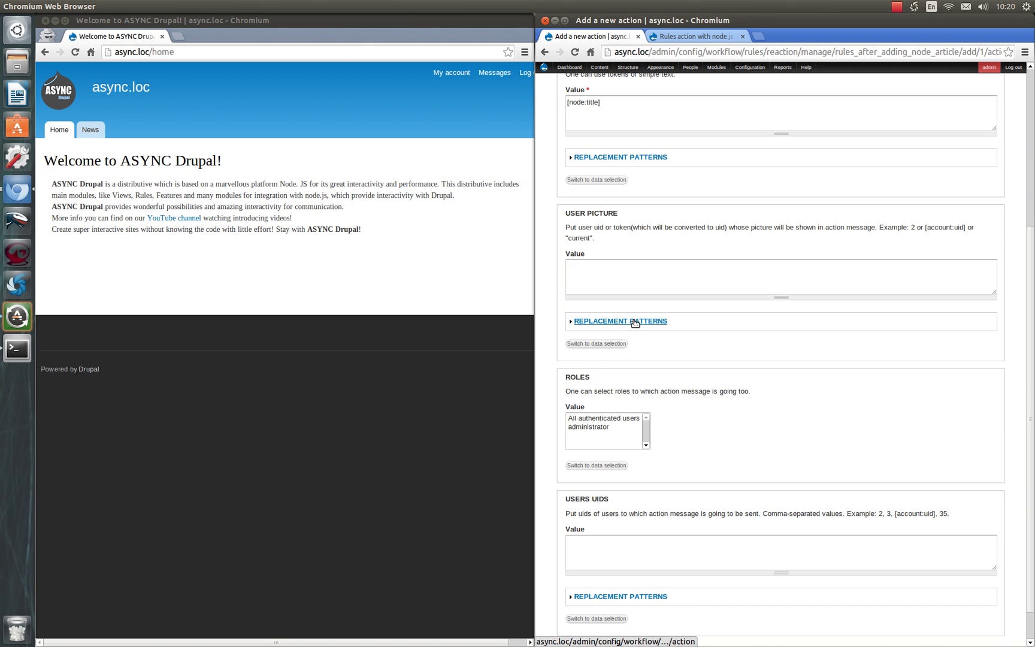
left_click(635, 323)
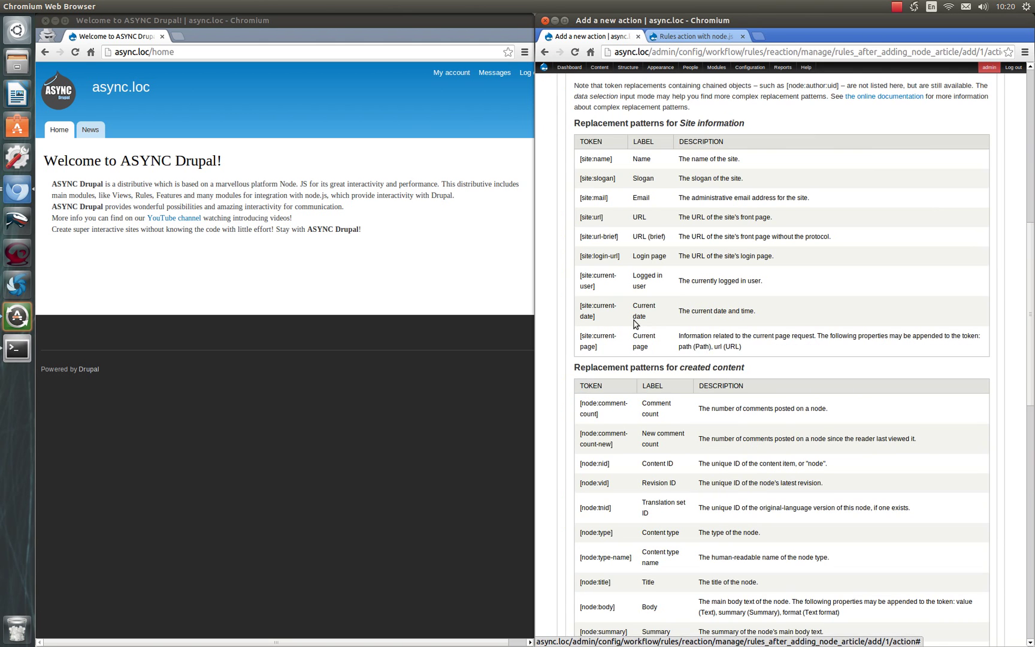
scroll(685, 330, "up", 4)
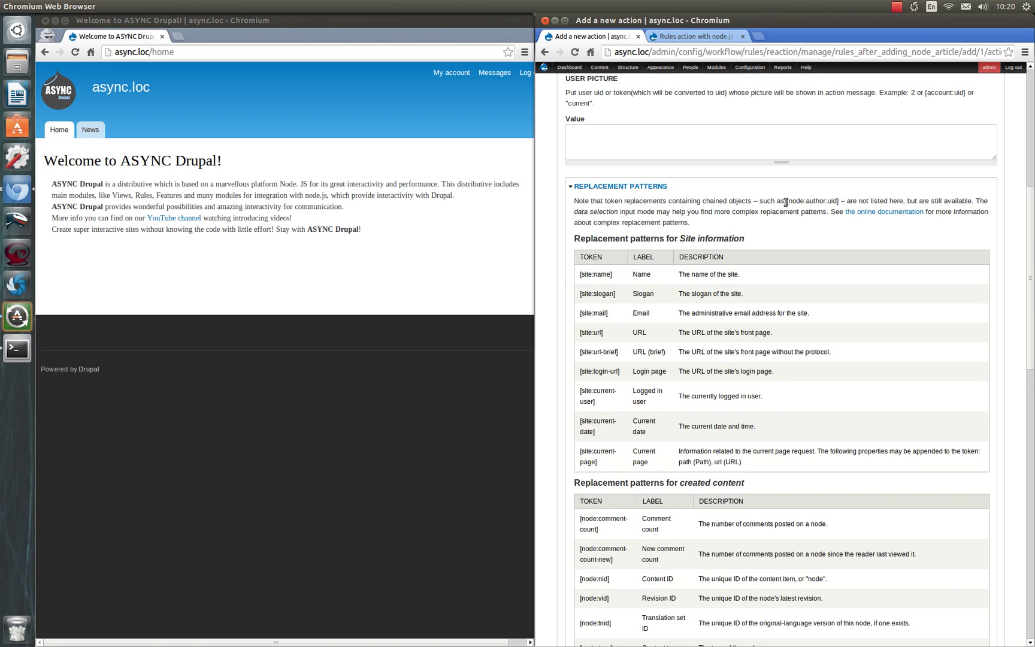
left_click_drag(788, 202, 841, 205)
key("ctrl+c")
left_click(727, 141)
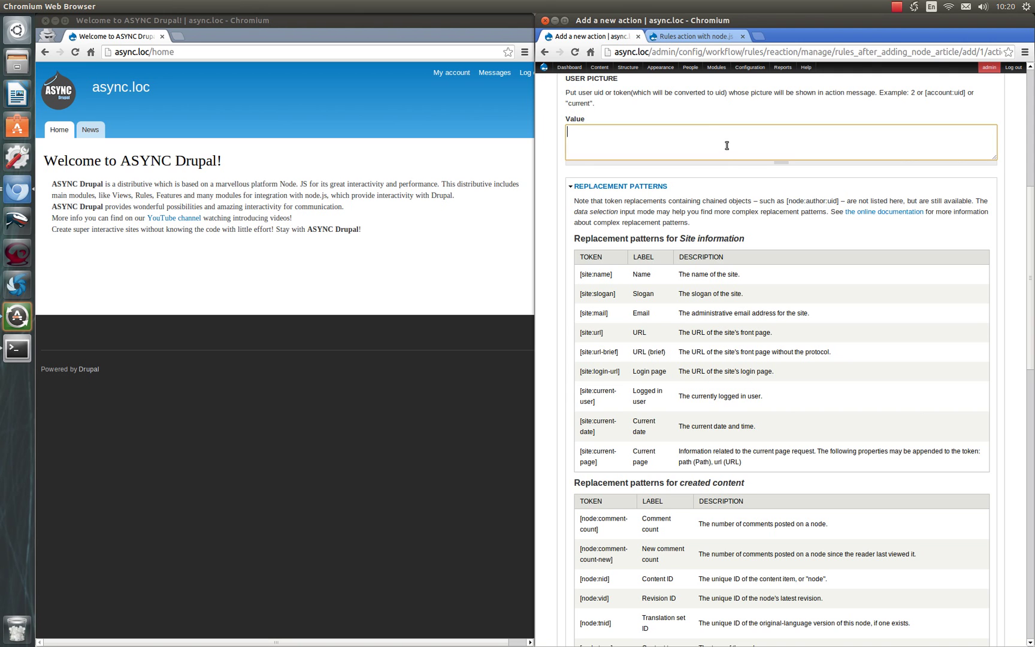
key("ctrl+v")
left_click(646, 186)
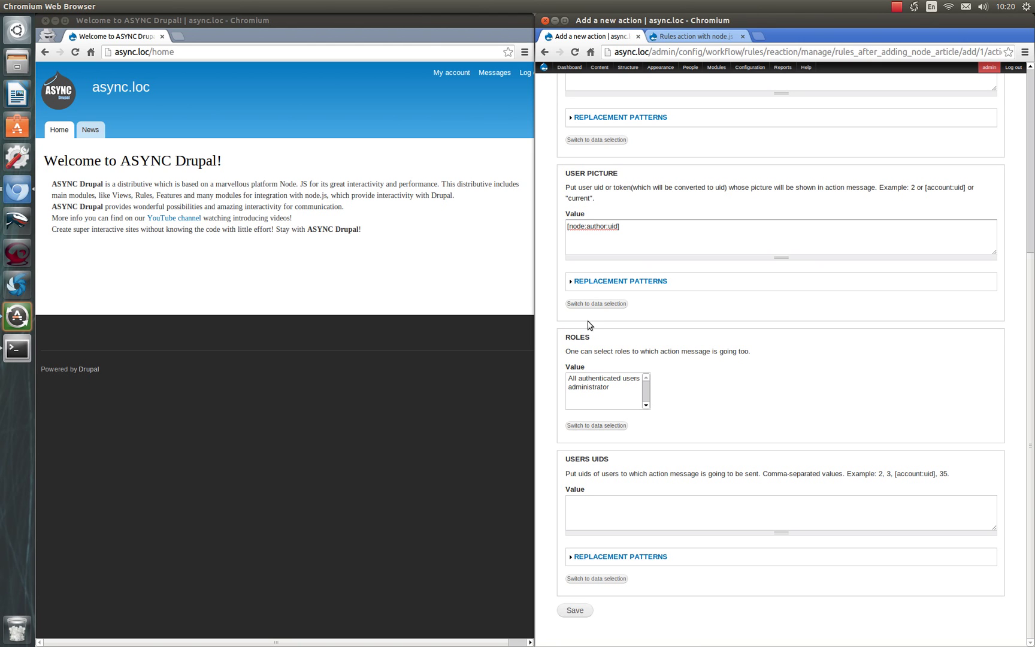
Step: Choose 'All authenticated users' as the role, leave Users UIDs empty, and save the action
left_click(600, 378)
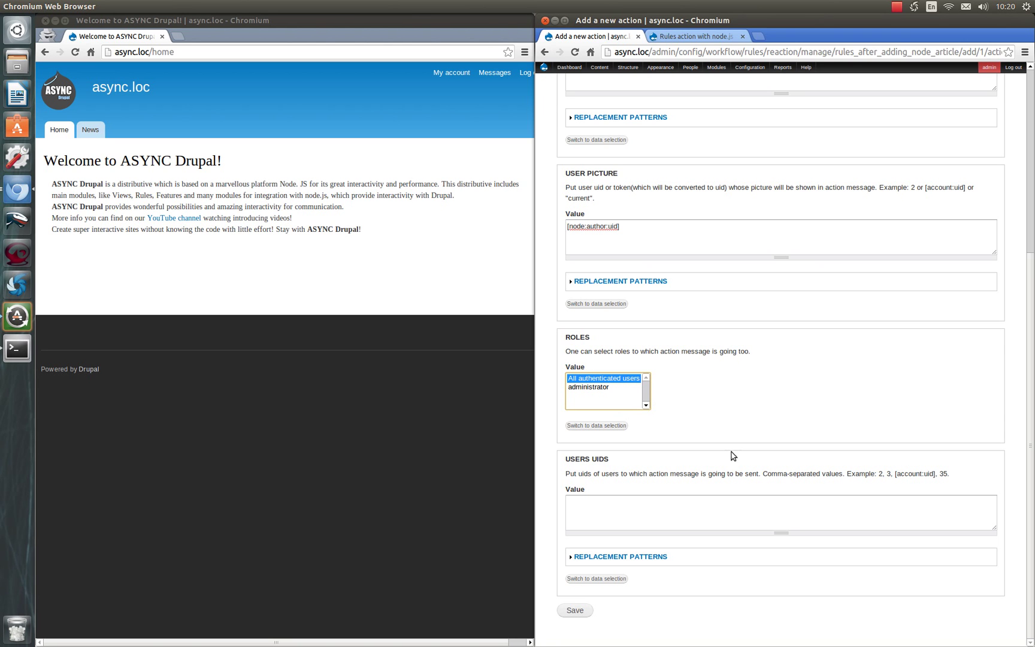
left_click(617, 522)
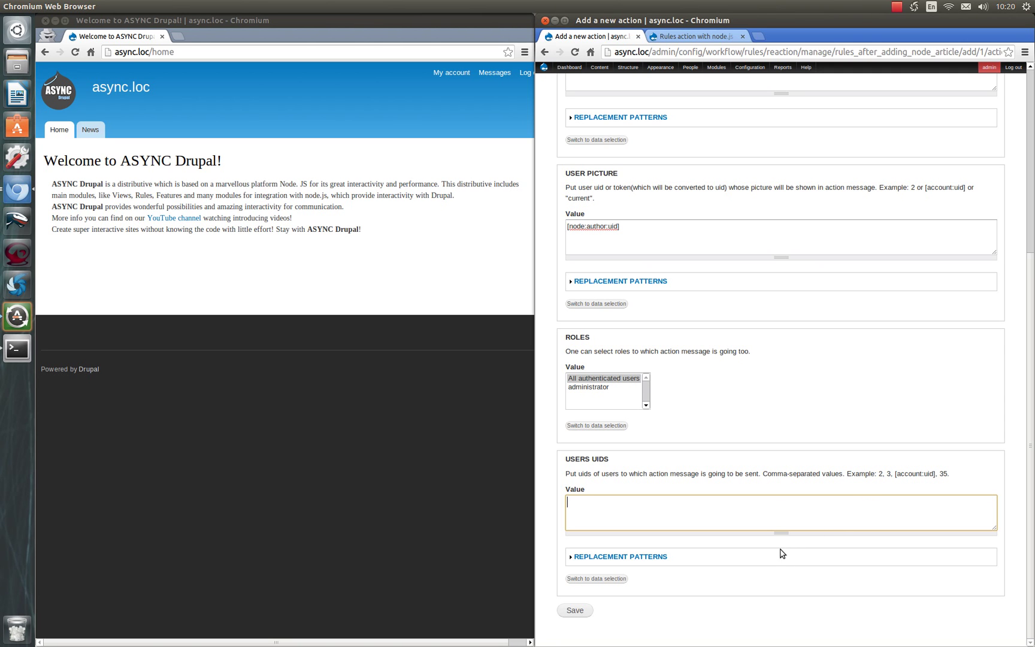
left_click(572, 614)
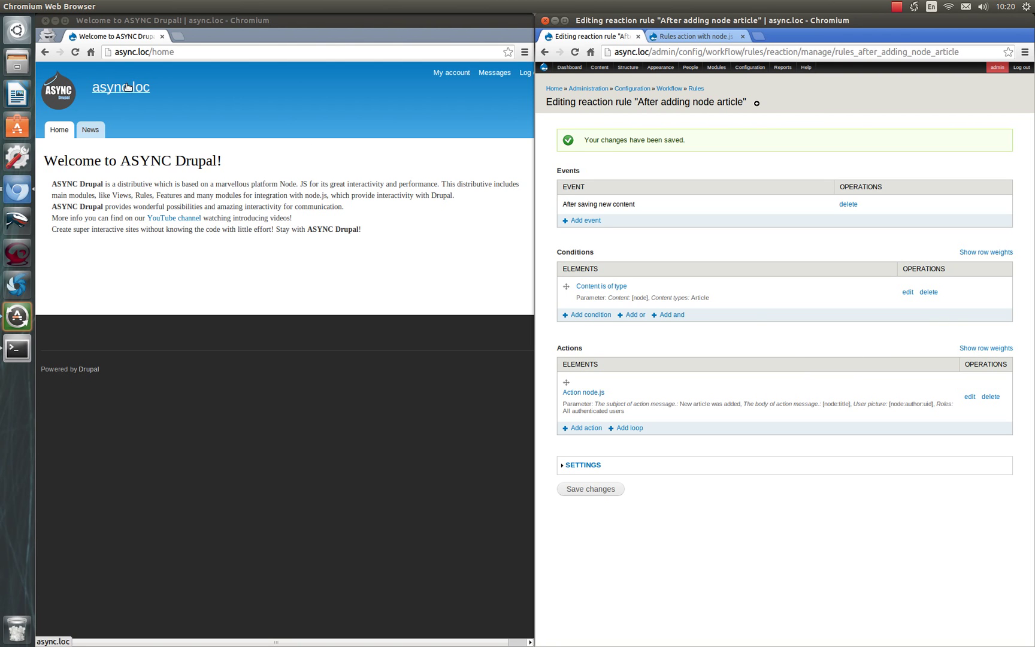
Step: Reload the site home page in the left browser window
left_click(76, 51)
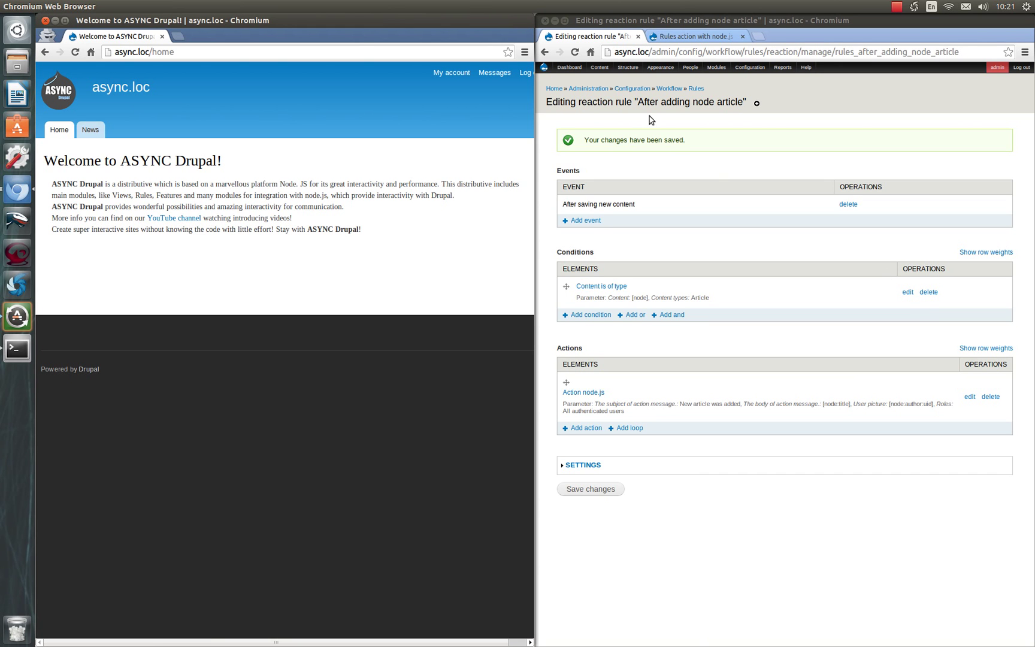
Step: Create and save an Article titled 'Article 1' with body text 'new'
mouse_move(598, 68)
mouse_move(635, 78)
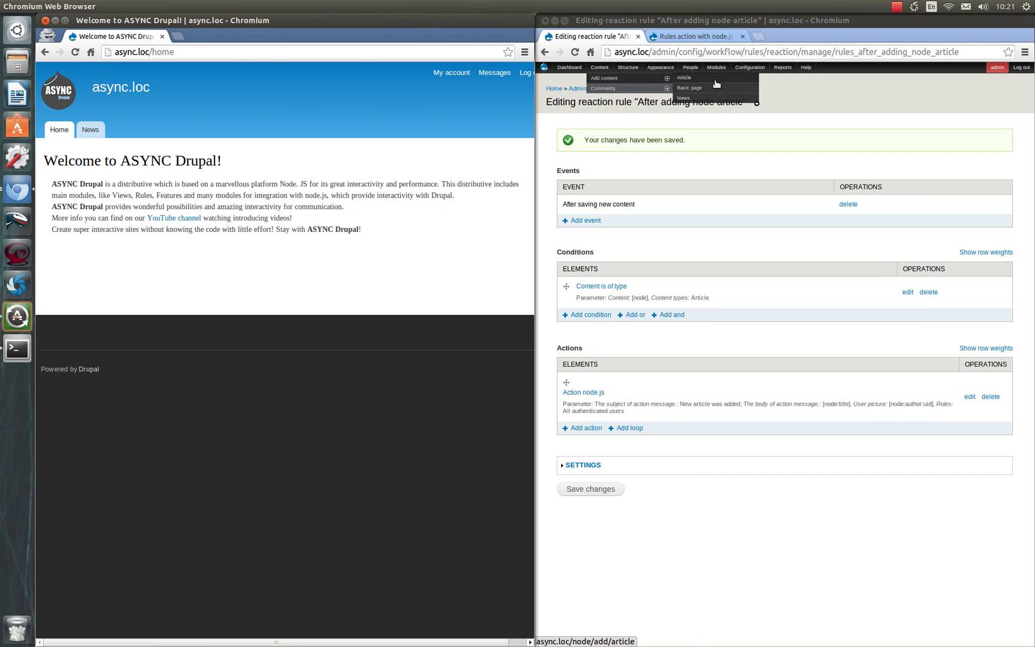
left_click(716, 84)
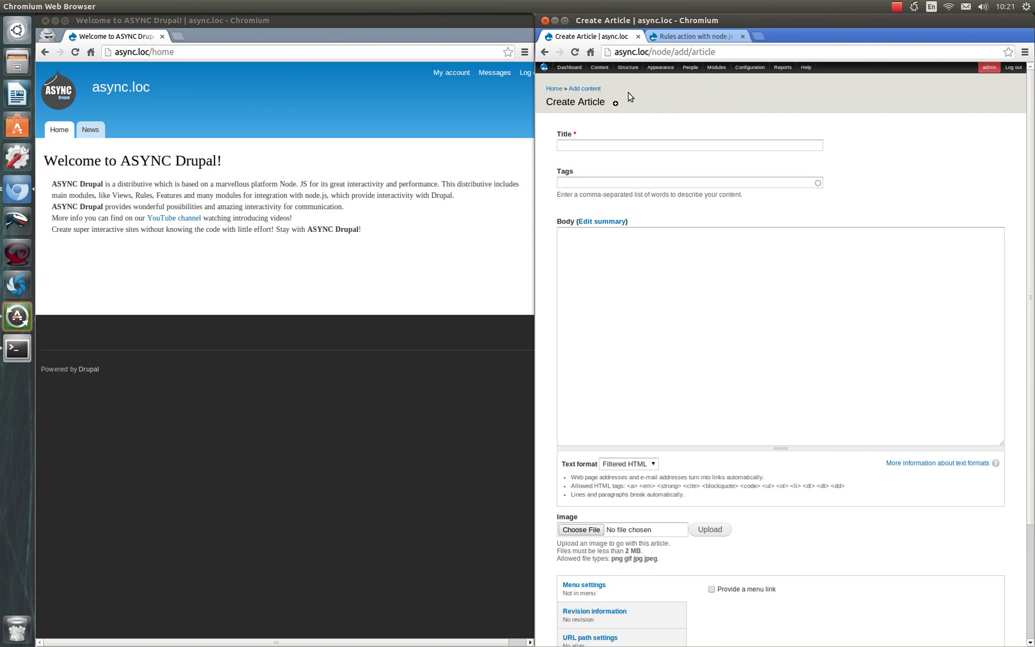
left_click(579, 146)
type("Article")
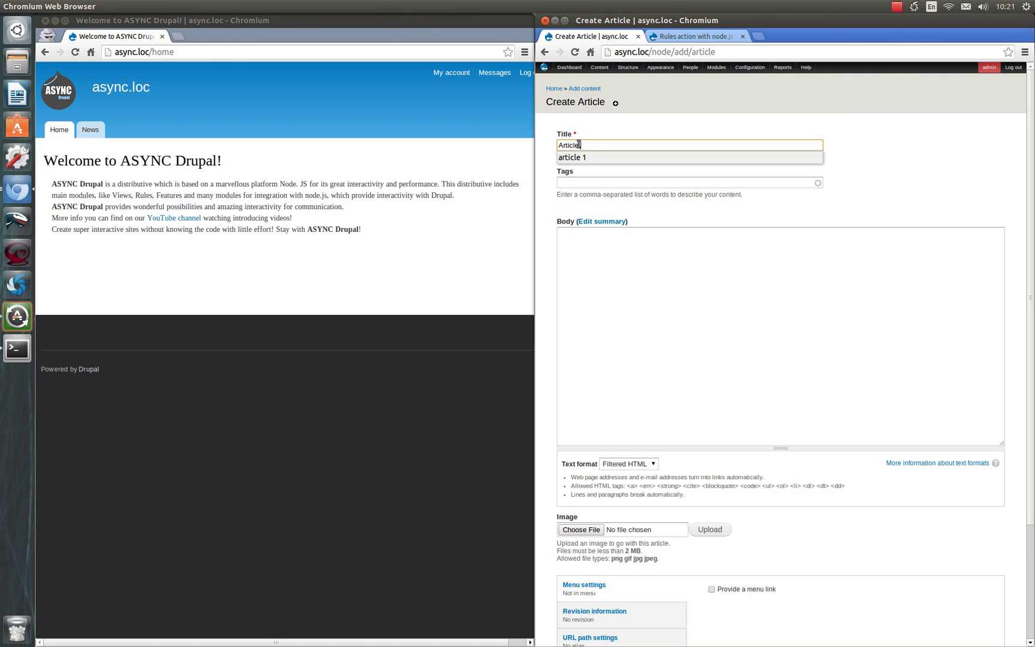
type(" 1")
left_click(728, 237)
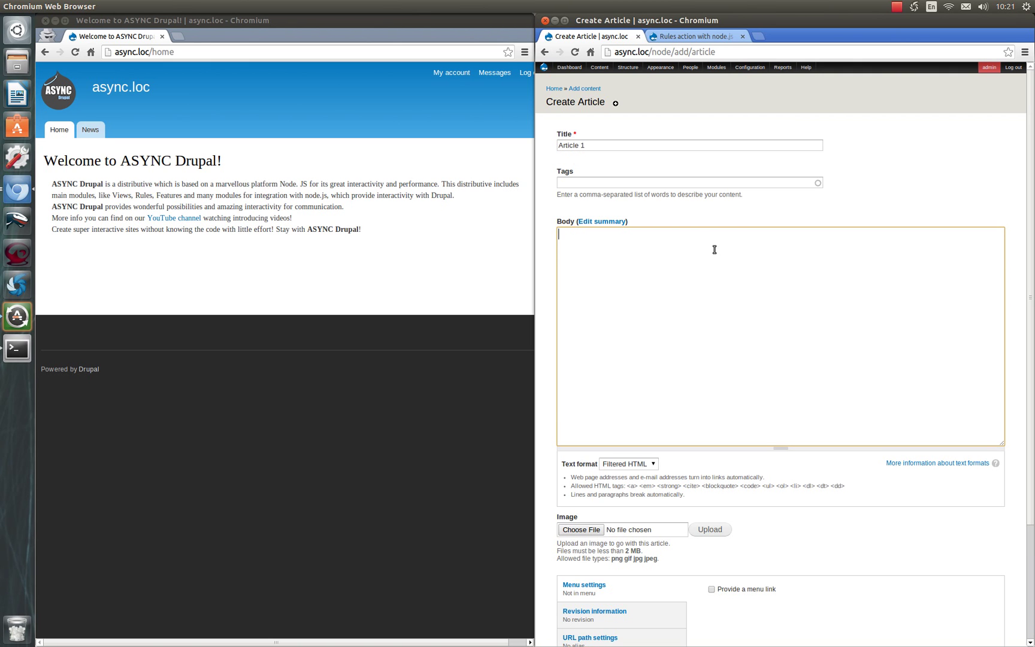
type("new")
scroll(698, 223, "down", 3)
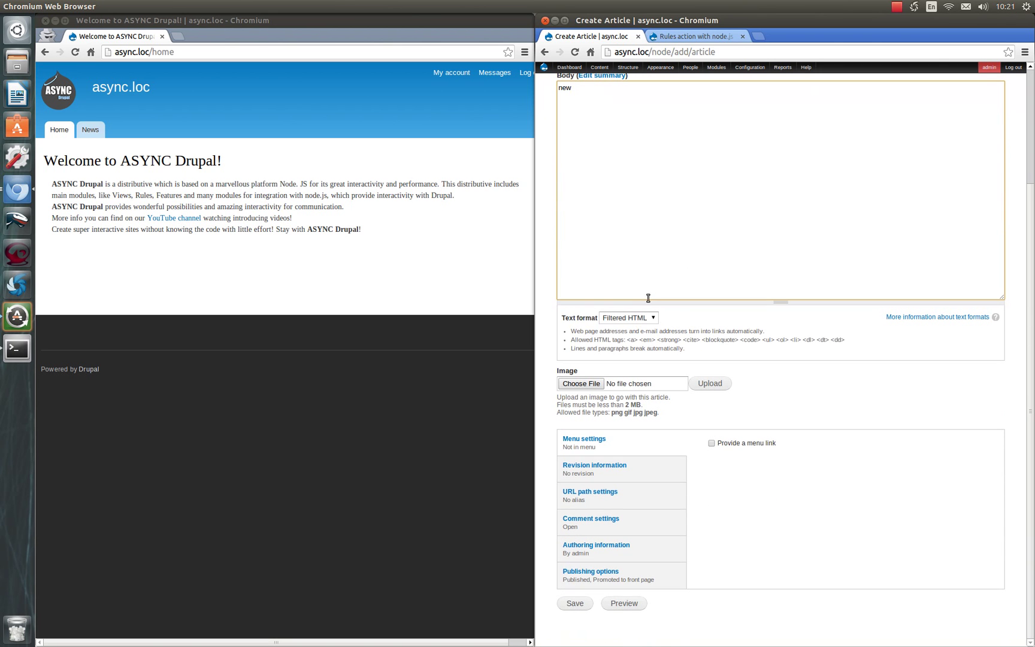
left_click(575, 603)
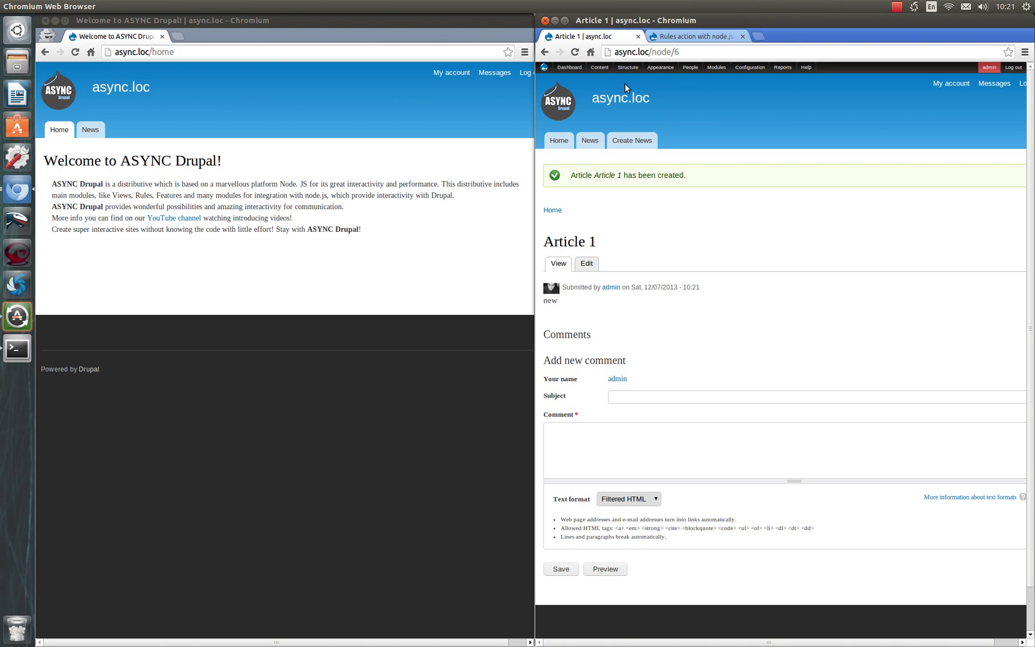
Step: Return from the Article 1 page to the ASYNC Drupal home page
left_click(542, 69)
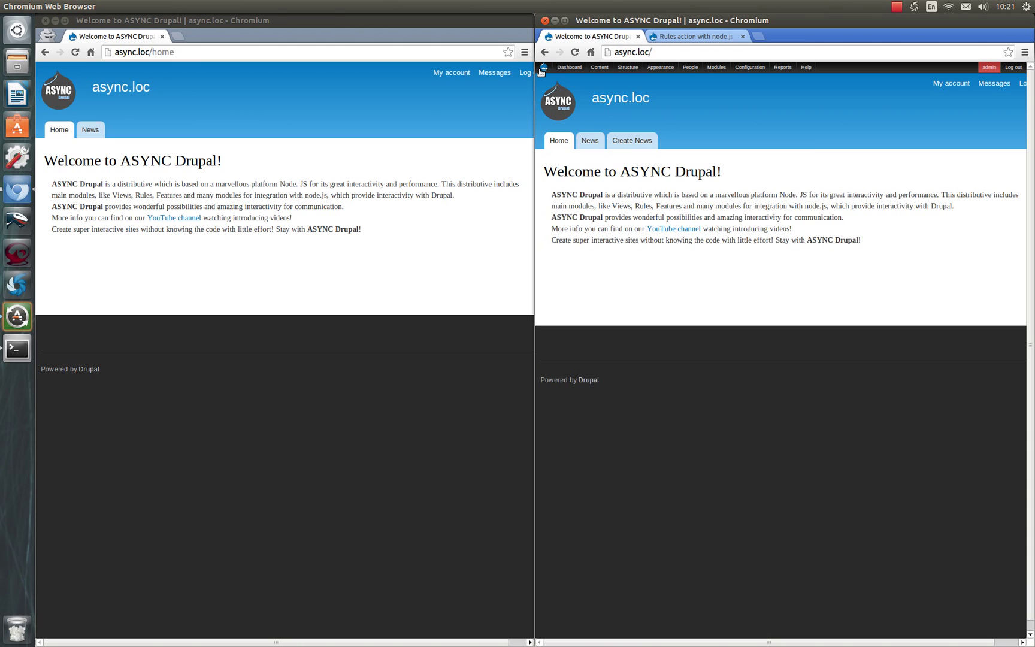